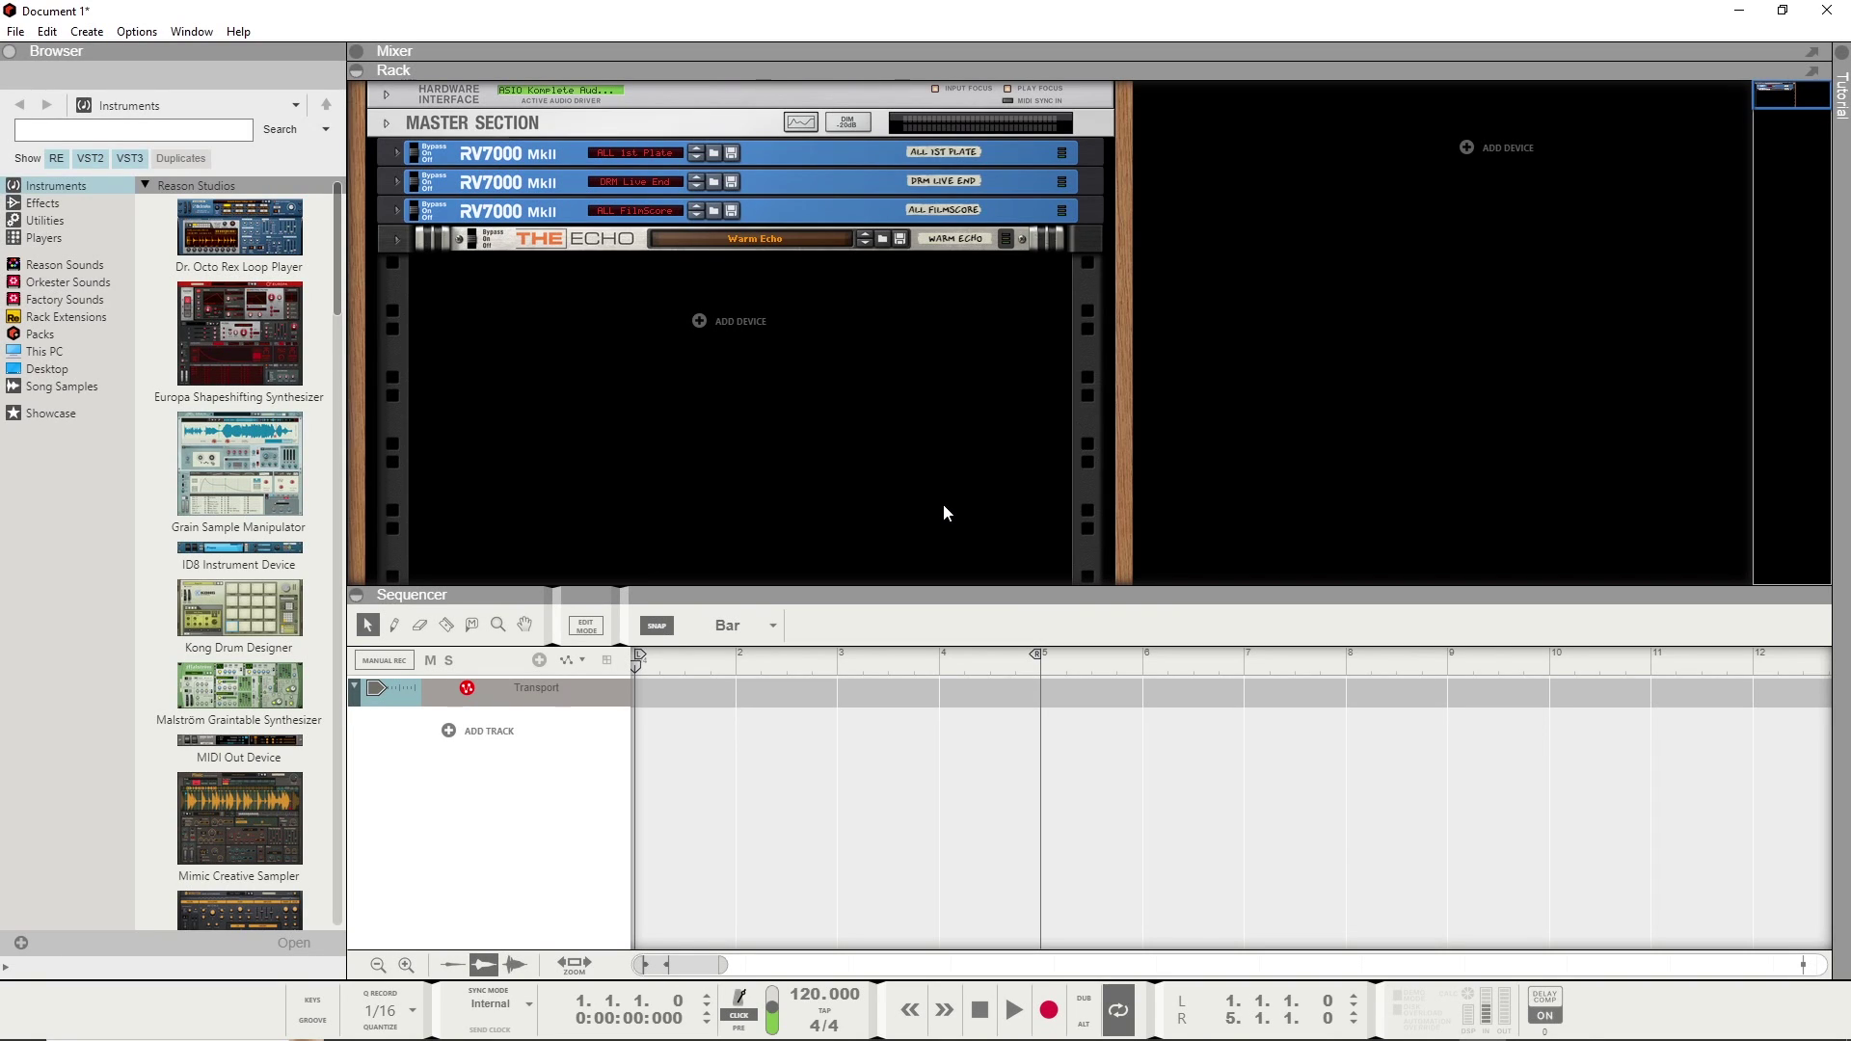
Unfold The Echo, flip the rack to inspect its rear cables, then return to the front.
click(397, 239)
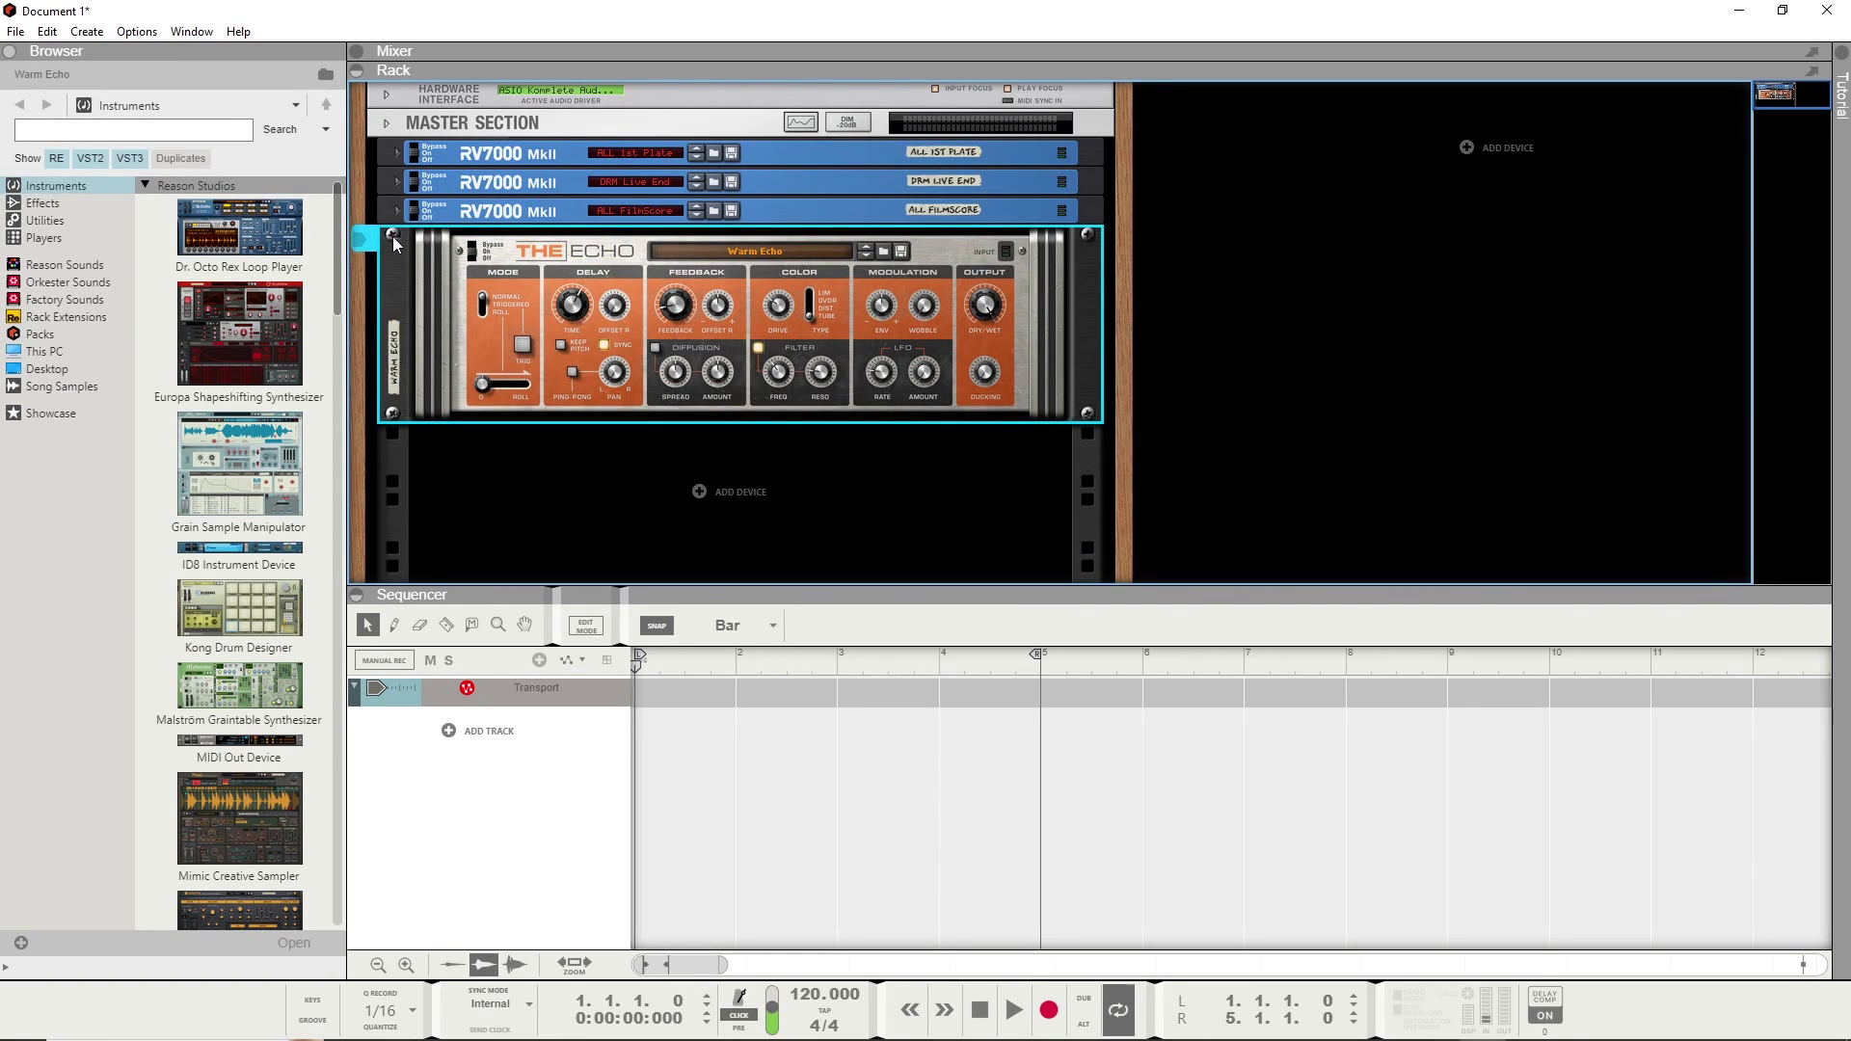
key(Tab)
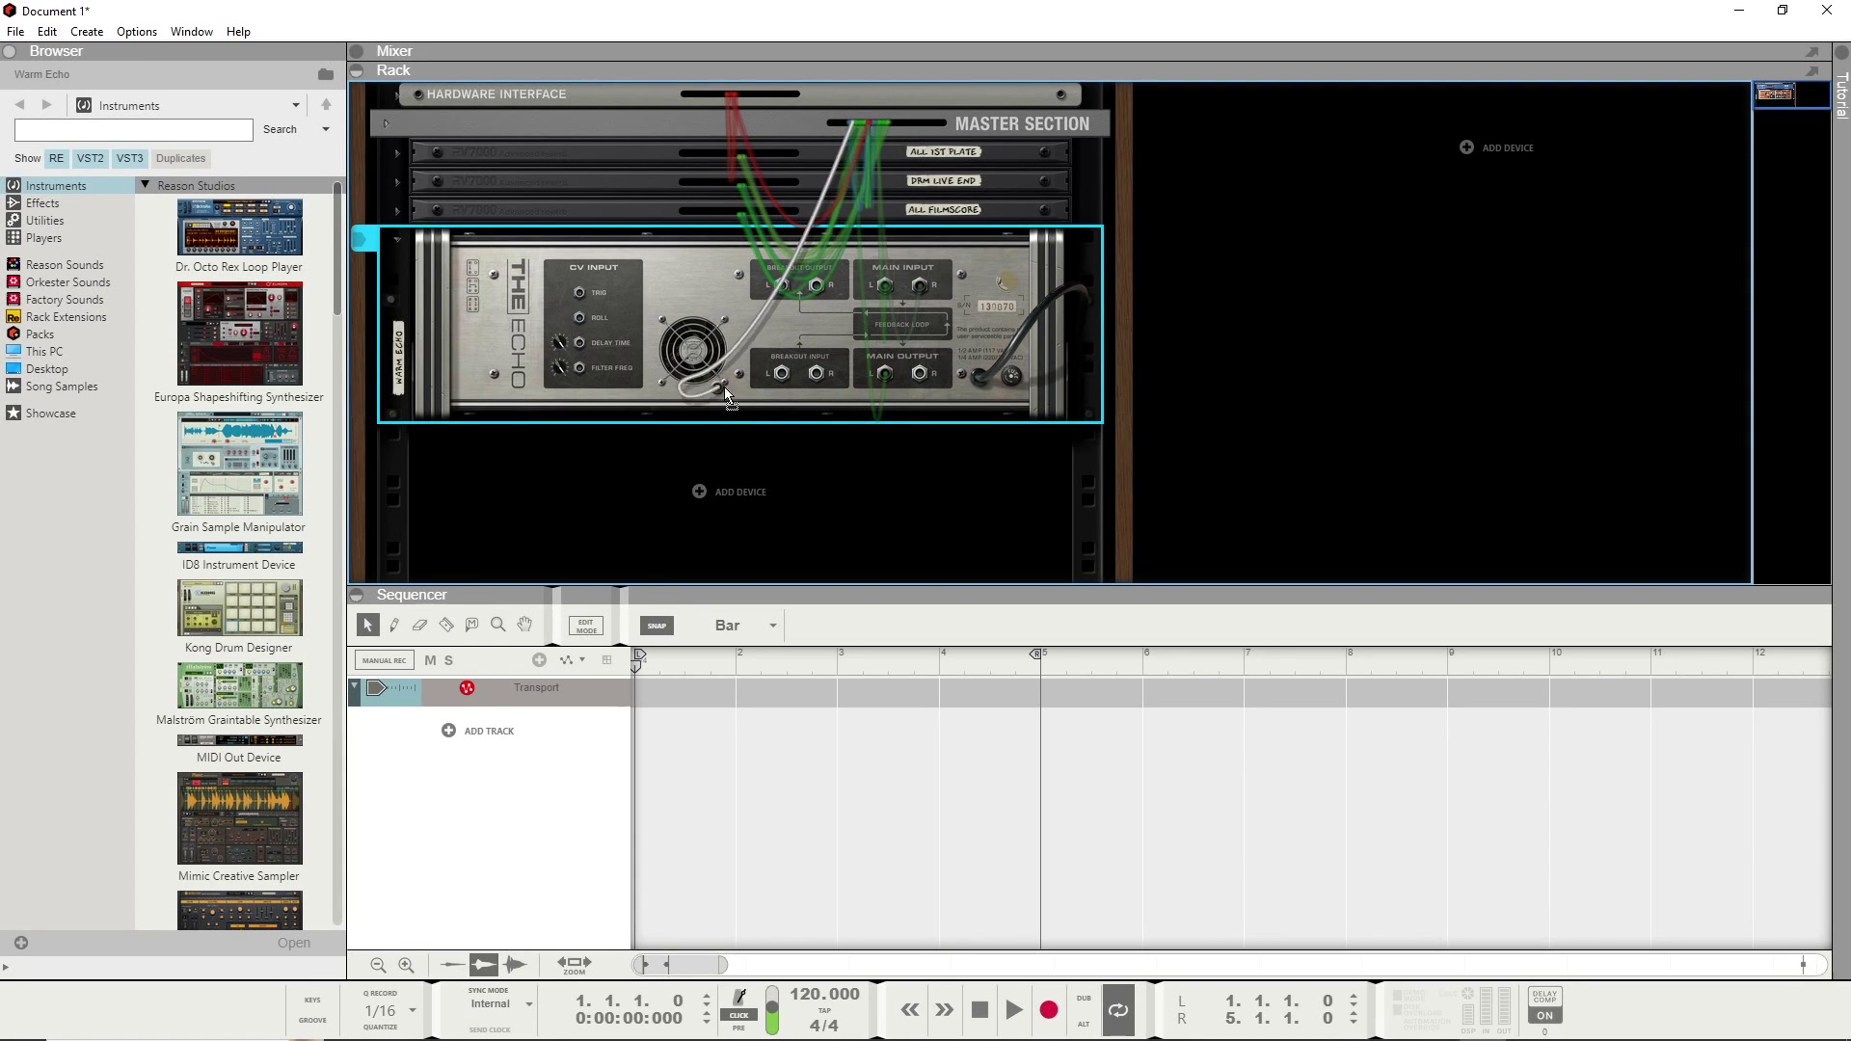
key(Tab)
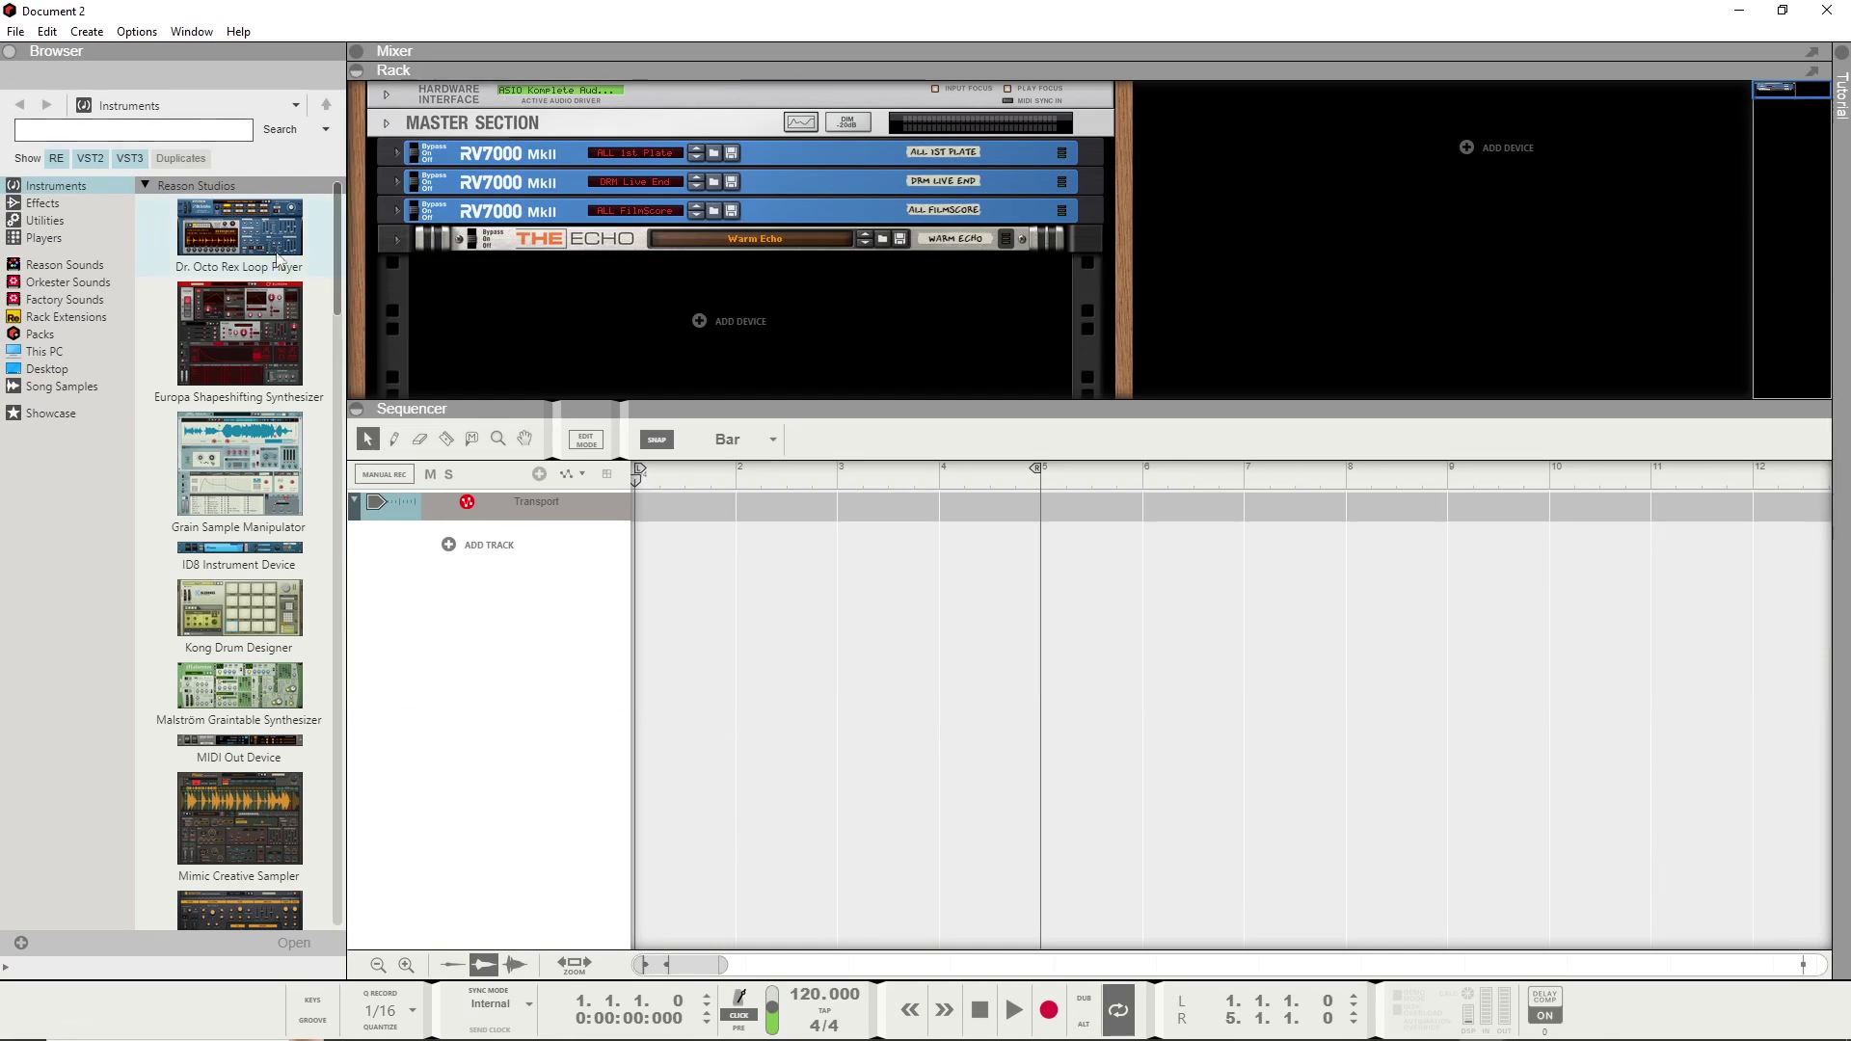
click(46, 32)
click(97, 236)
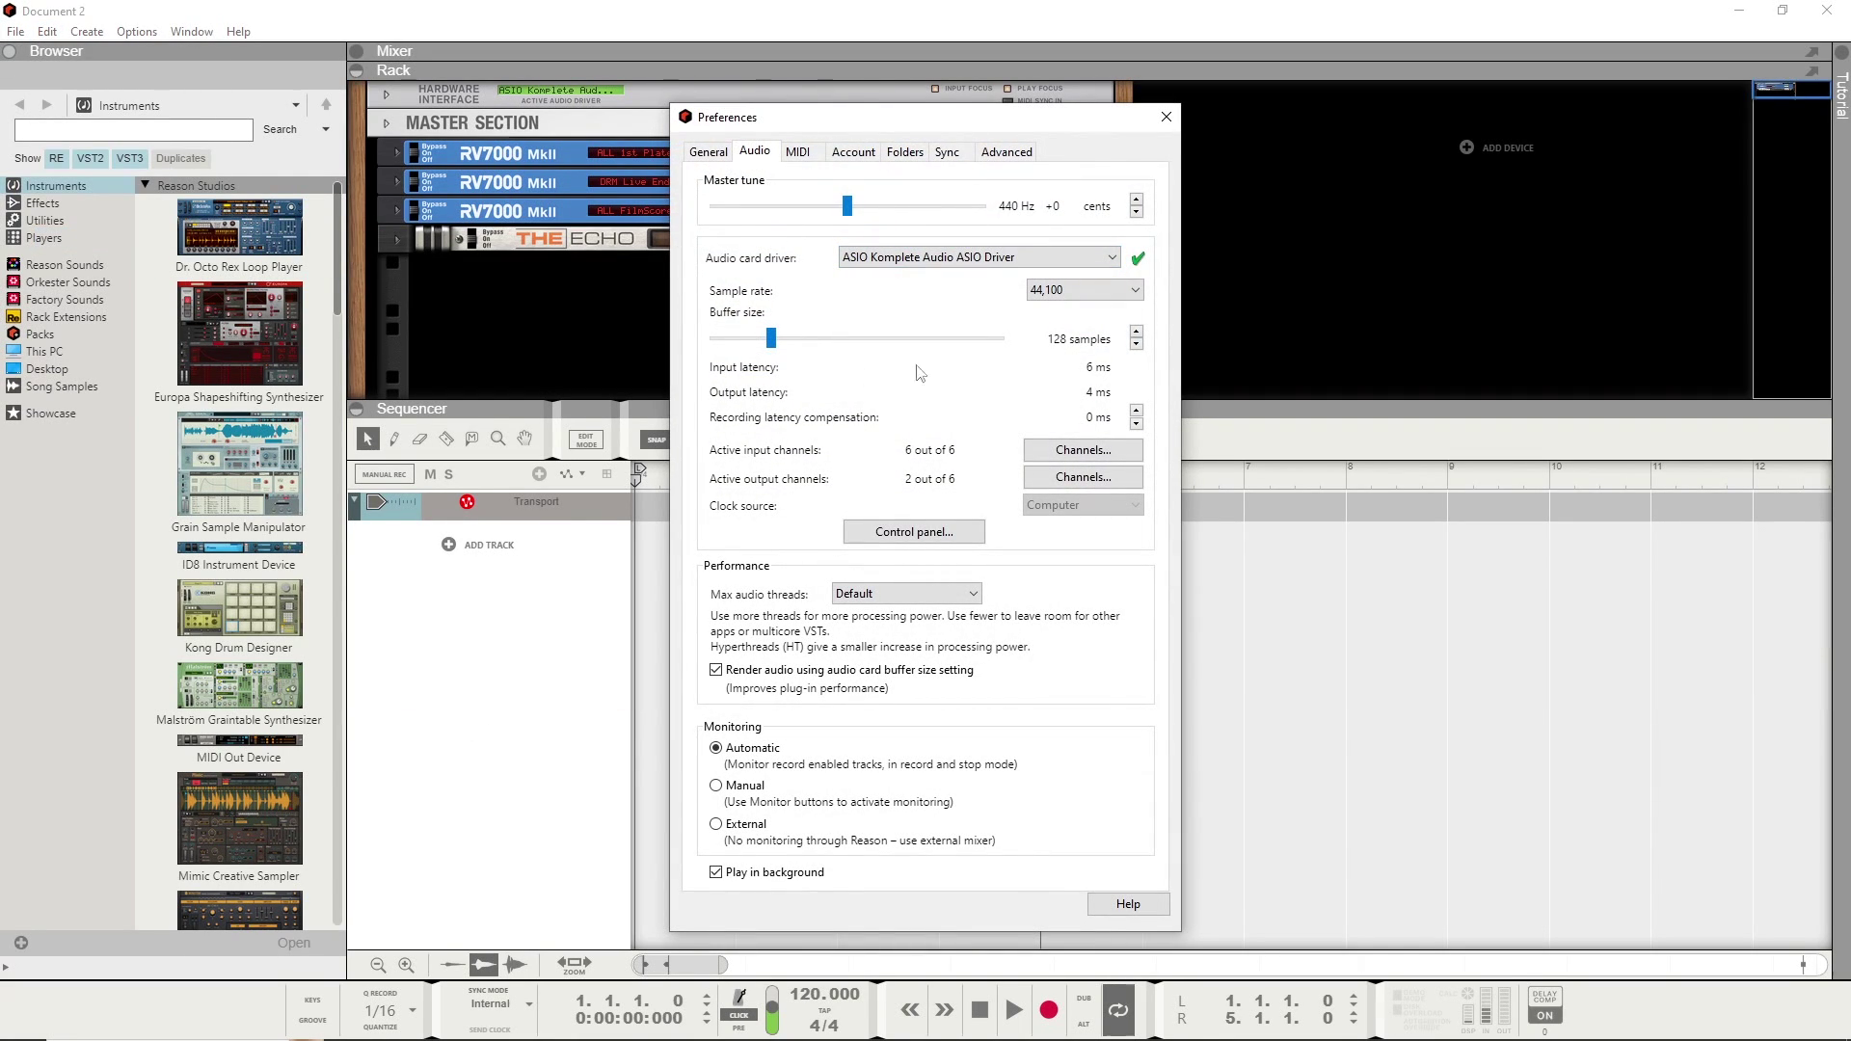
click(942, 256)
click(896, 258)
click(882, 258)
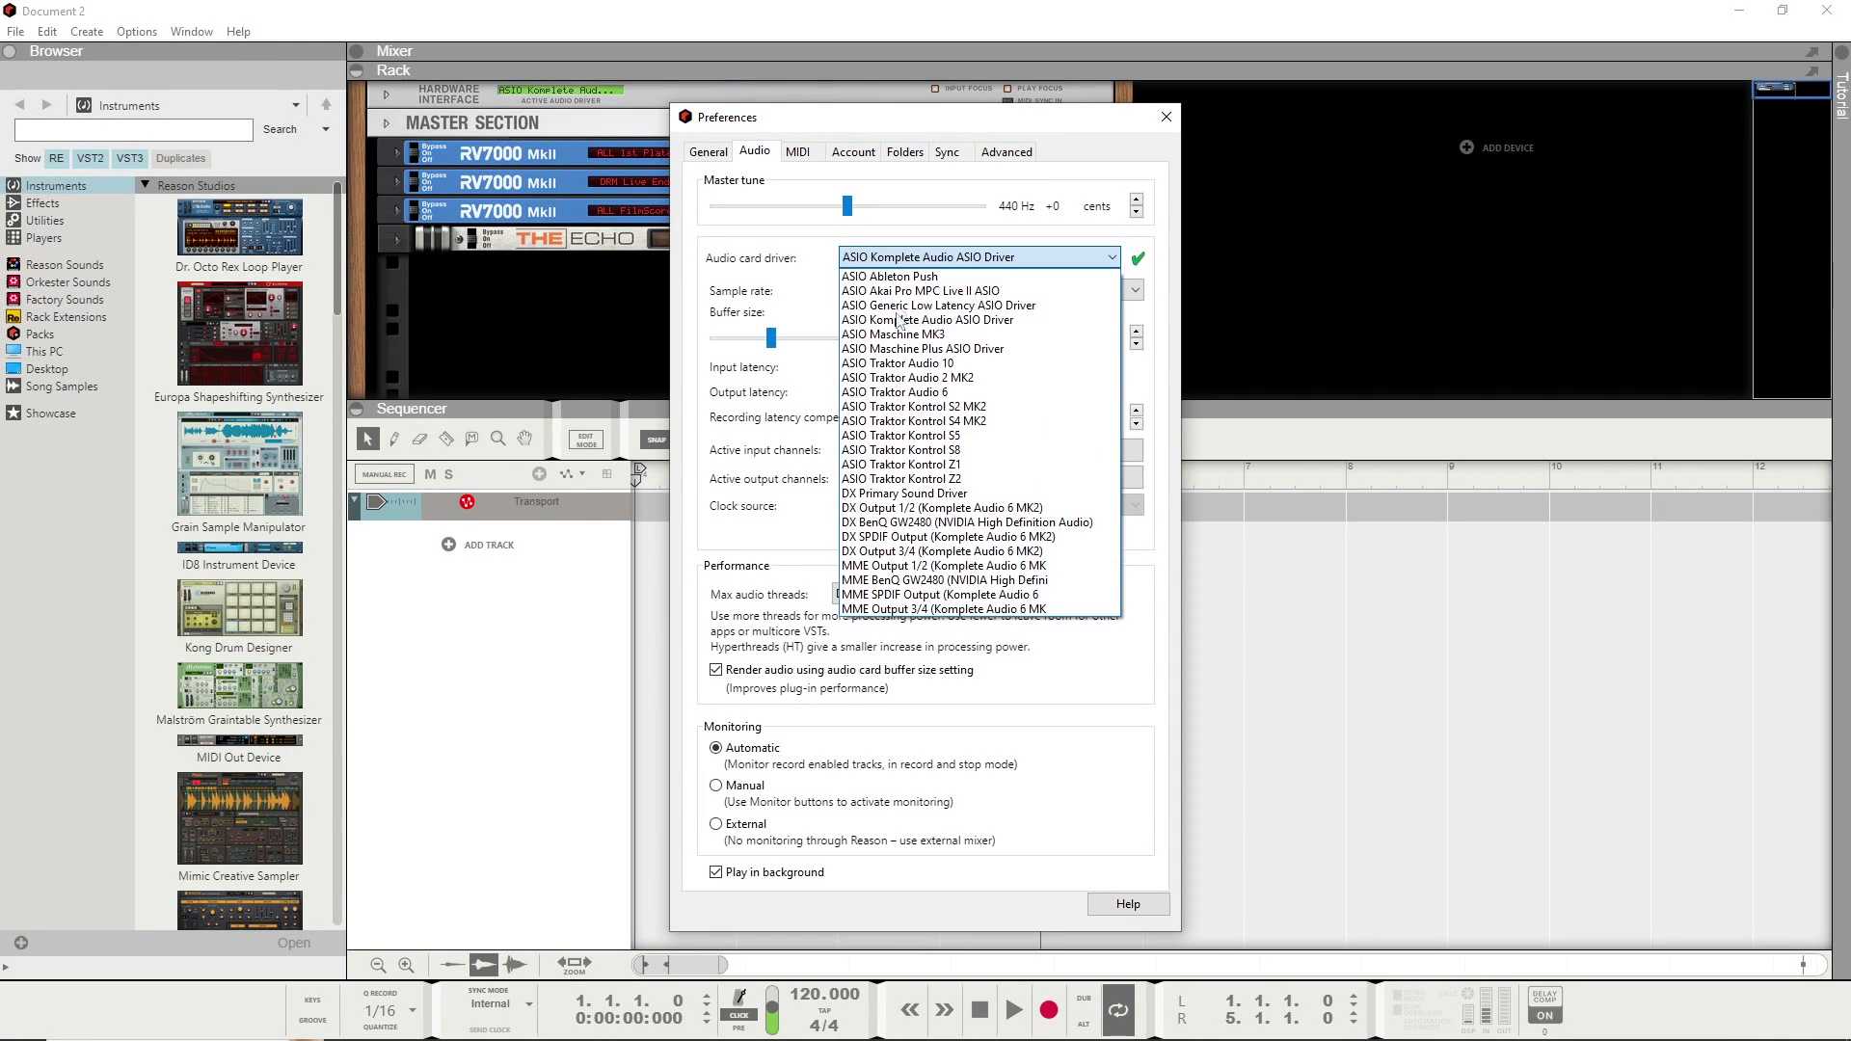
click(901, 320)
click(1042, 294)
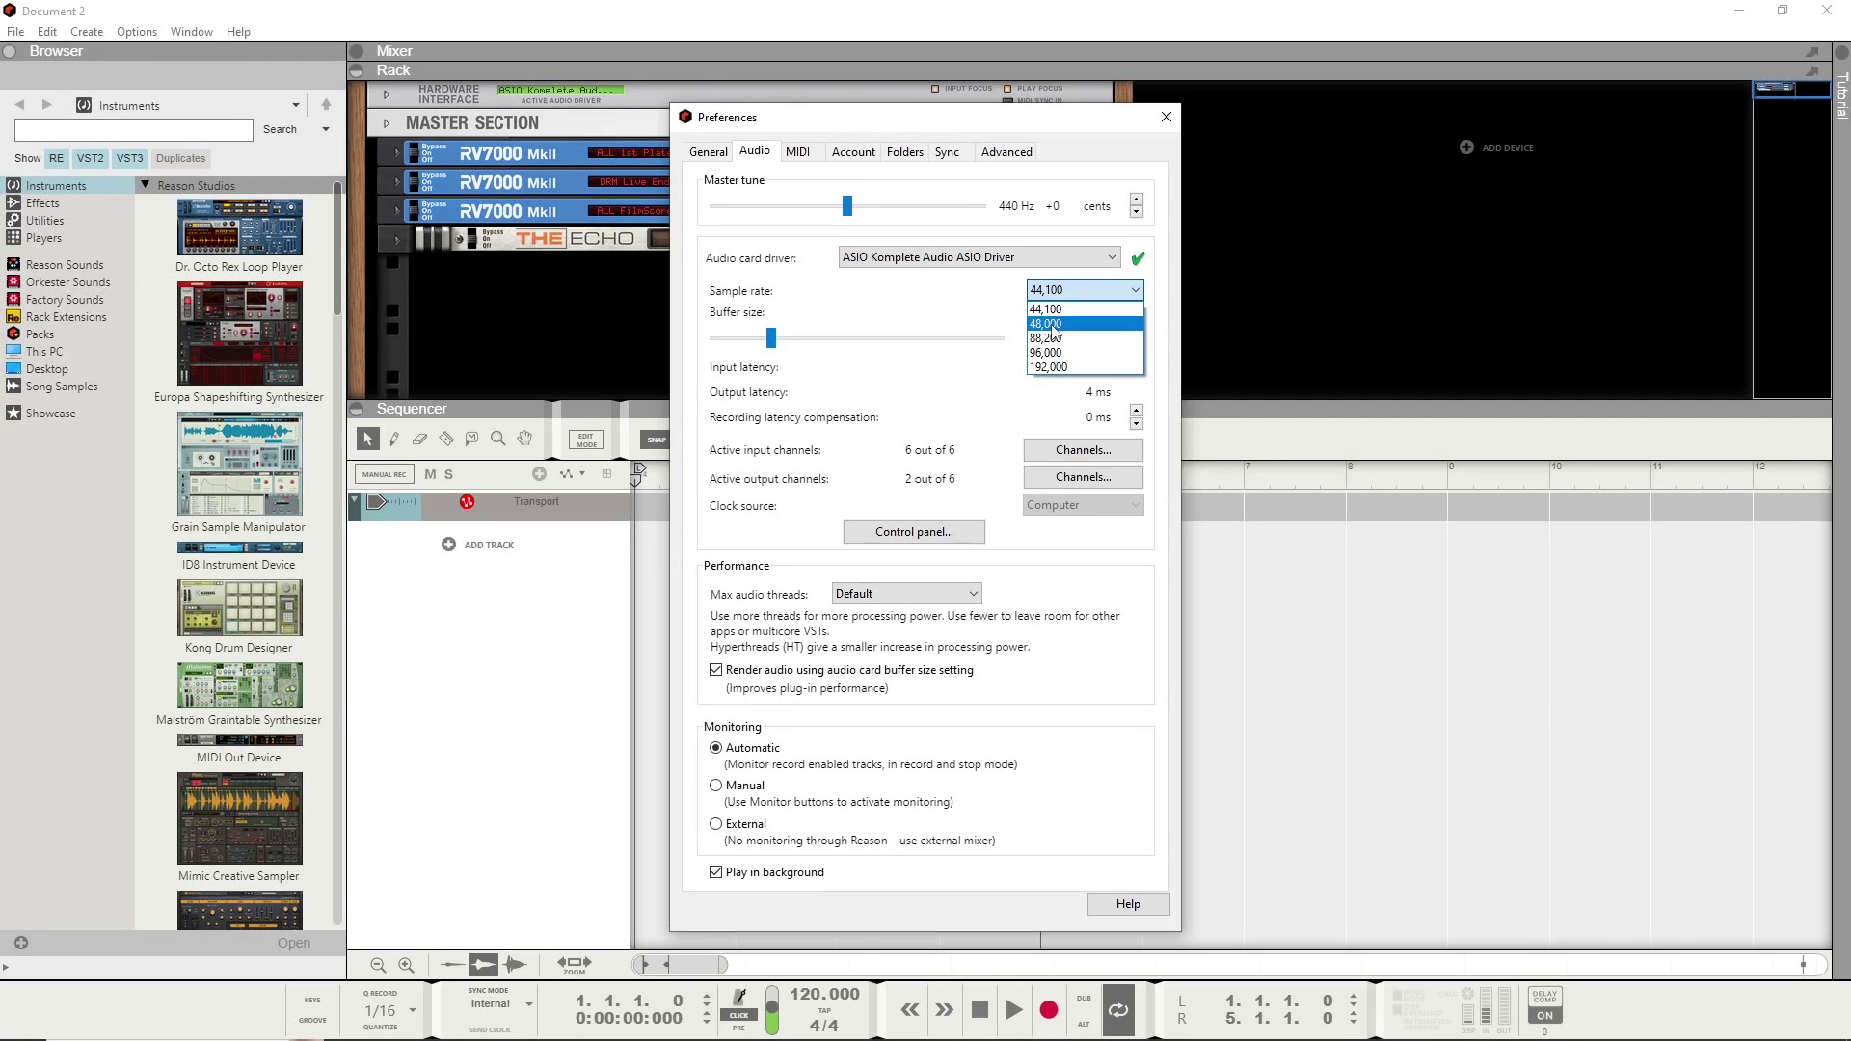
click(843, 318)
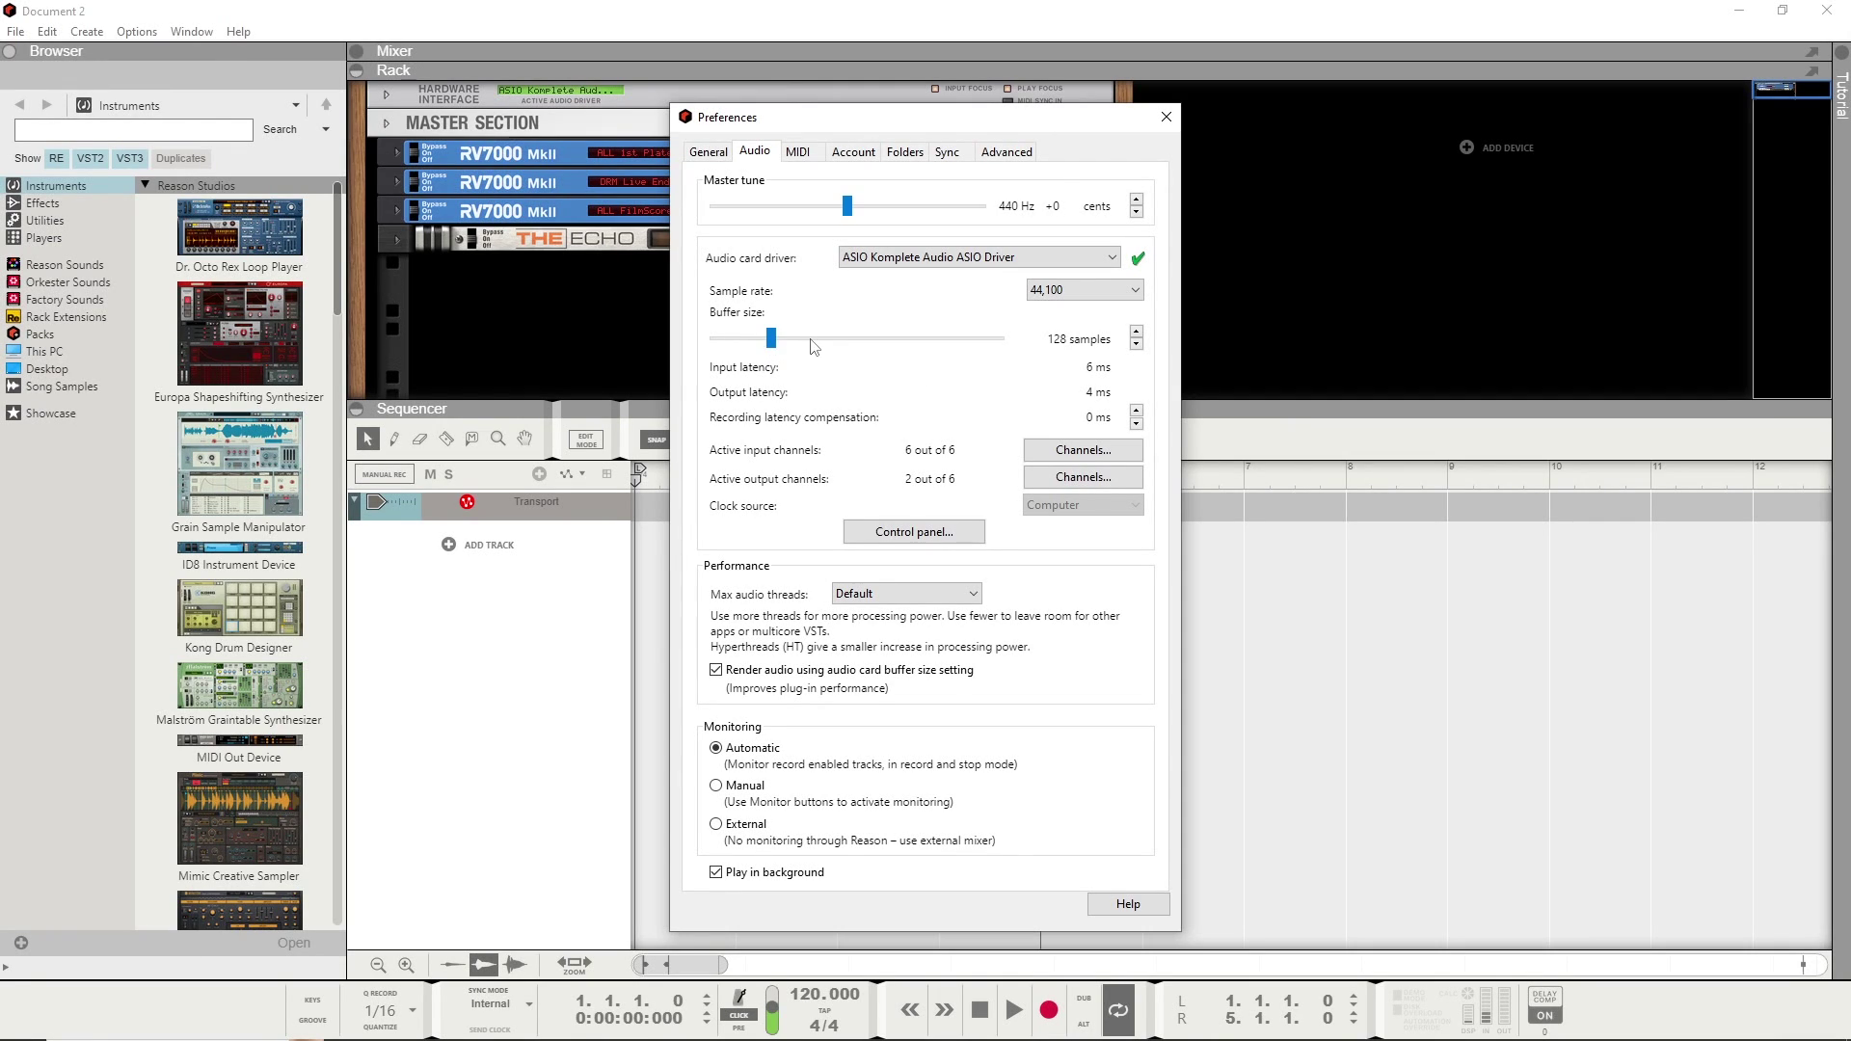
click(1165, 116)
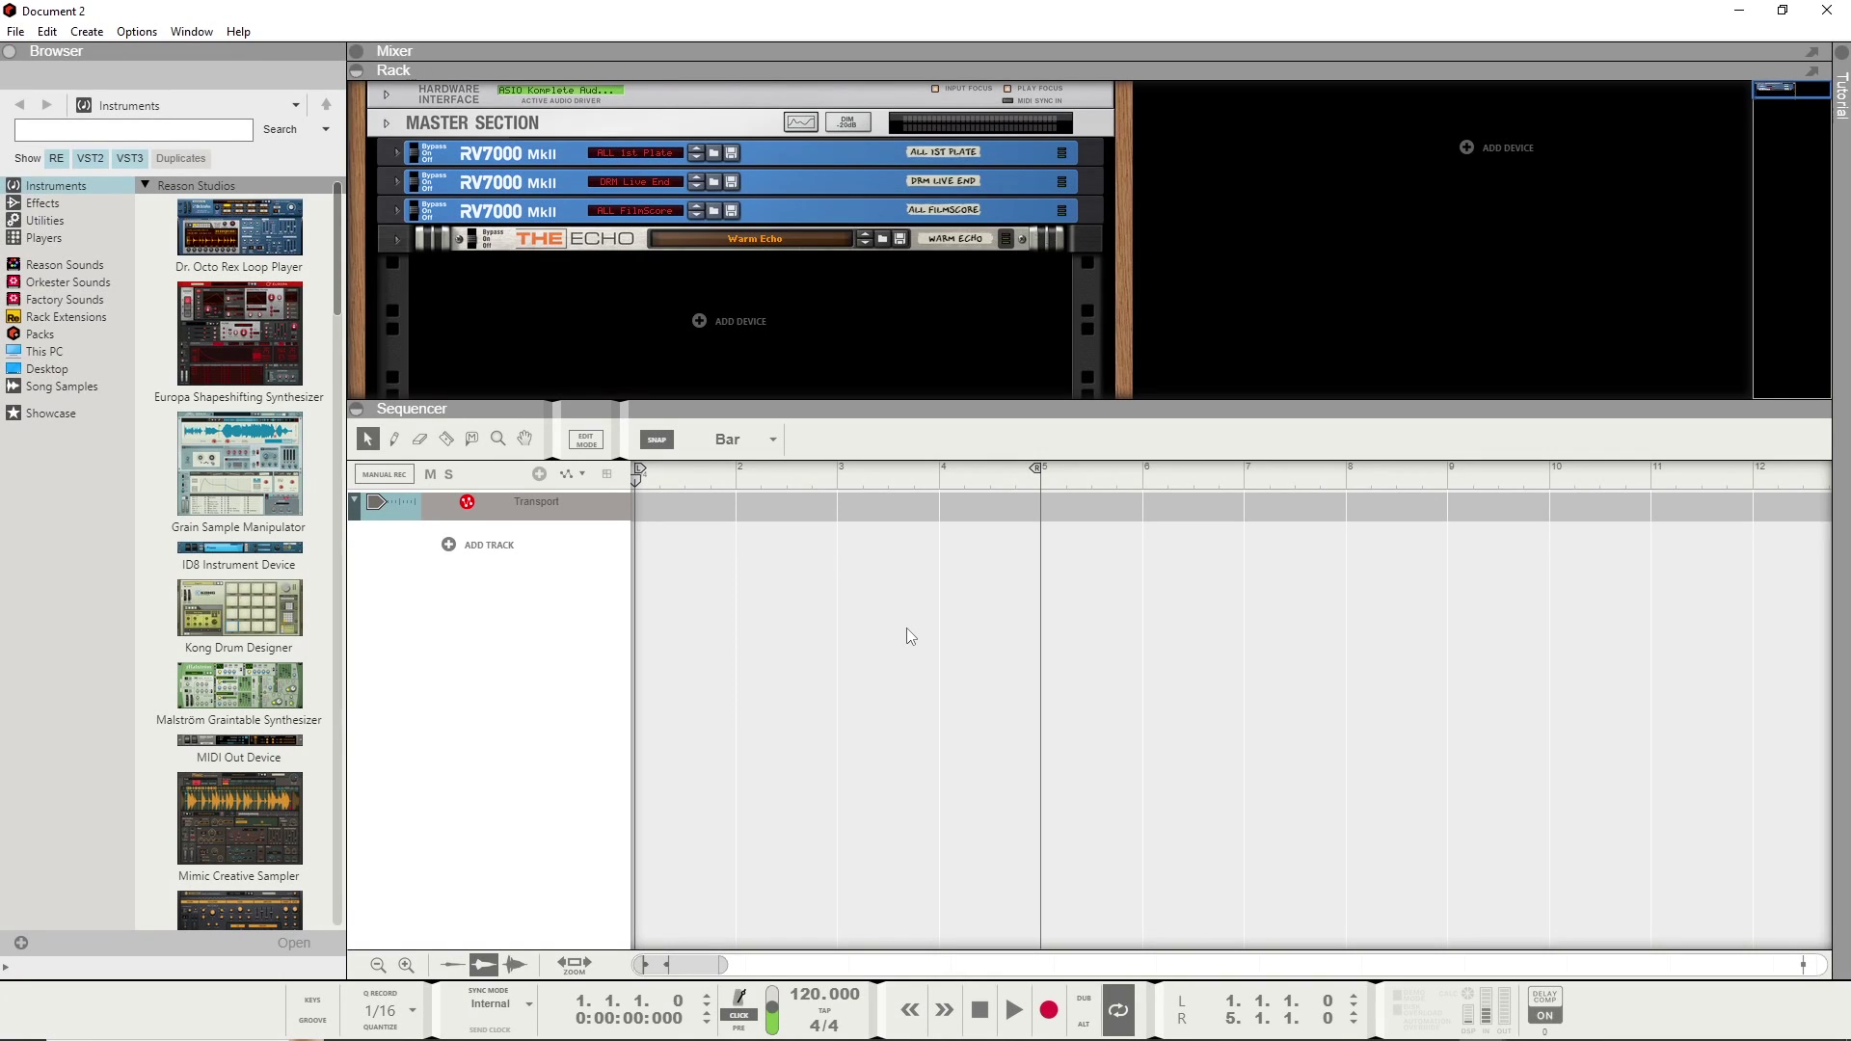
Create a new audio track, Audio Track 1.
click(797, 151)
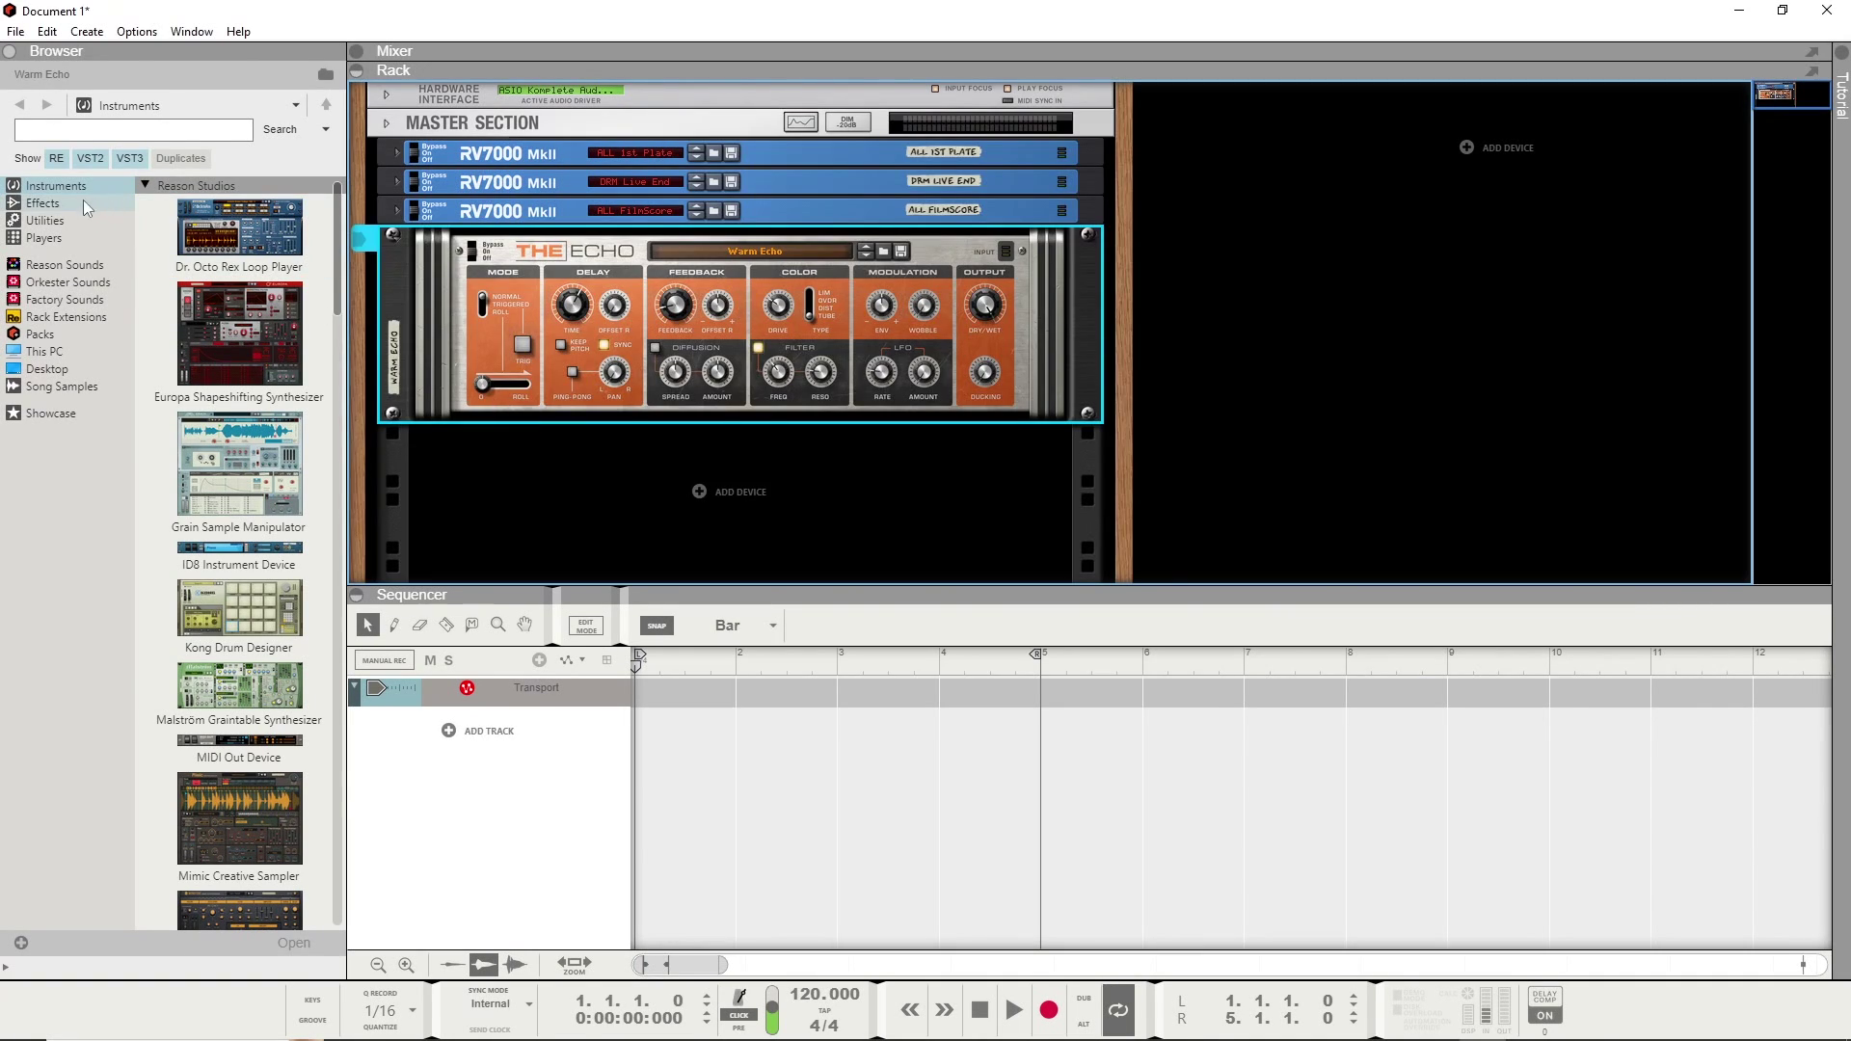
click(447, 734)
click(501, 743)
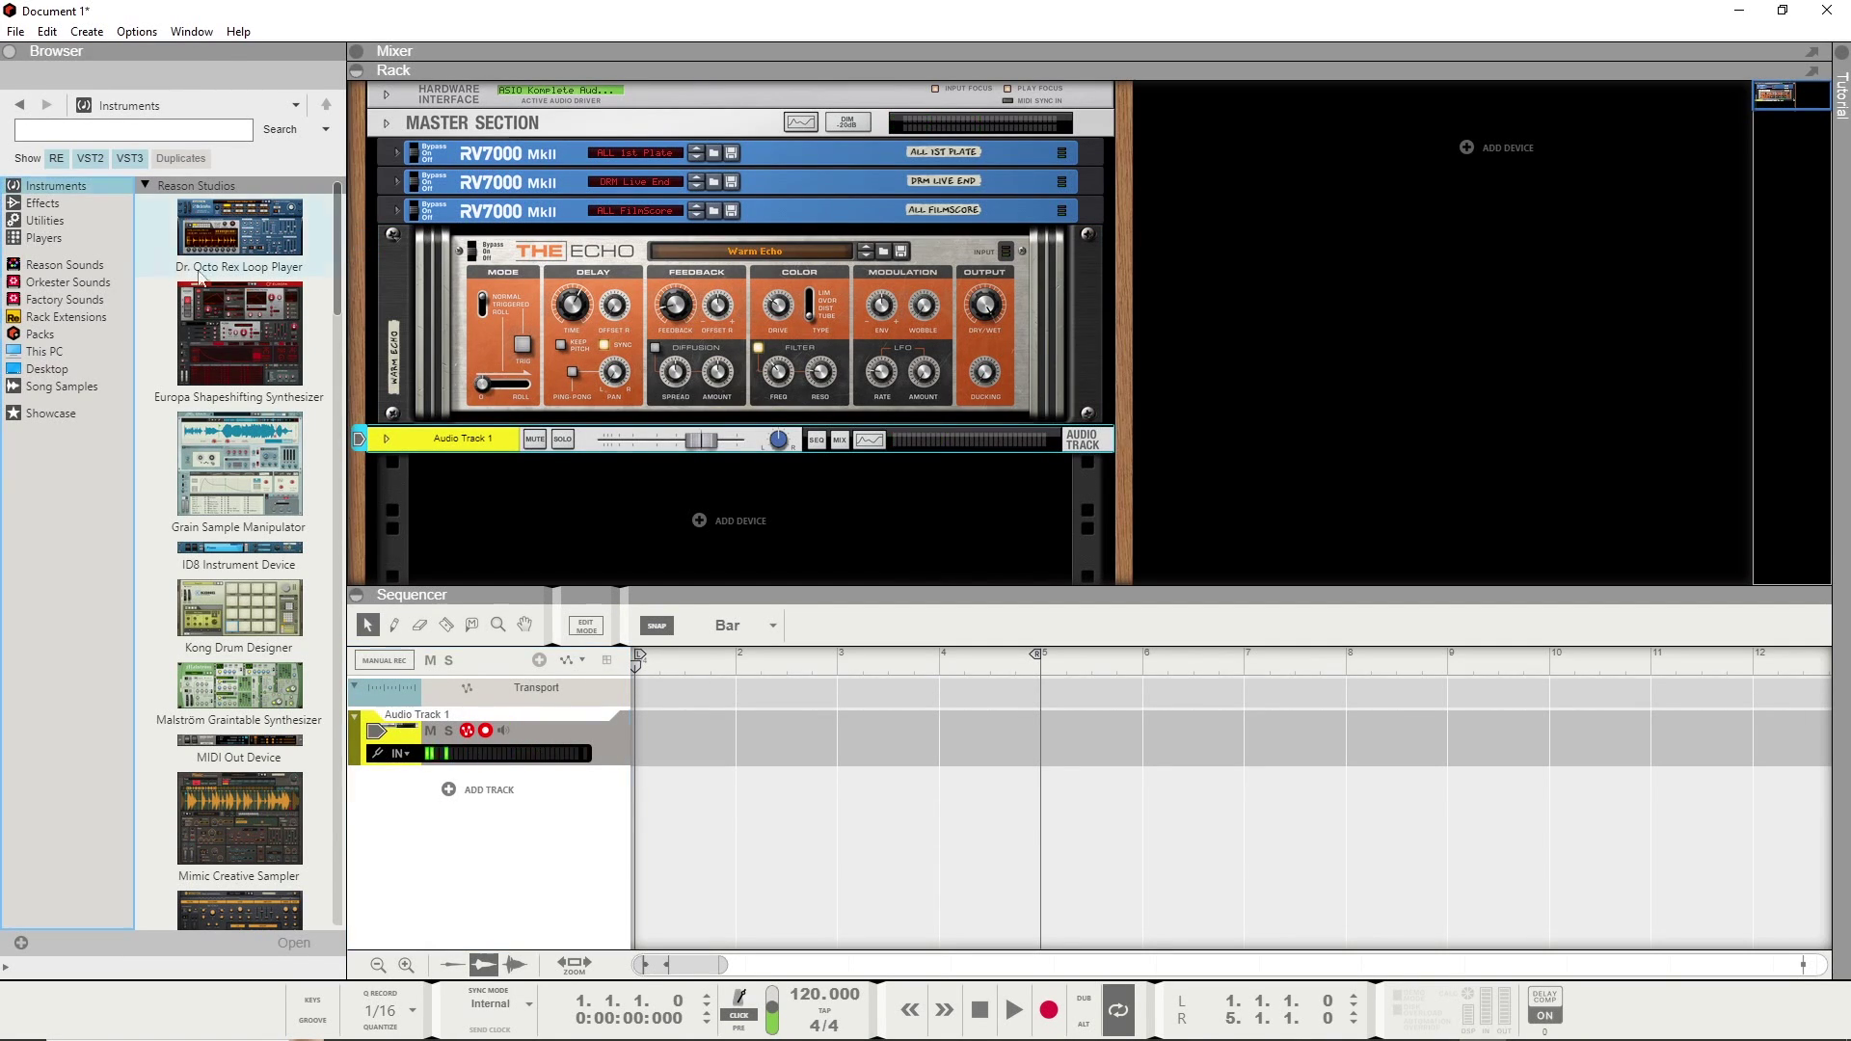
Find 'vocodine' among the browser's effects, drop it onto Audio Track 1, and hide the browser.
click(86, 206)
click(117, 129)
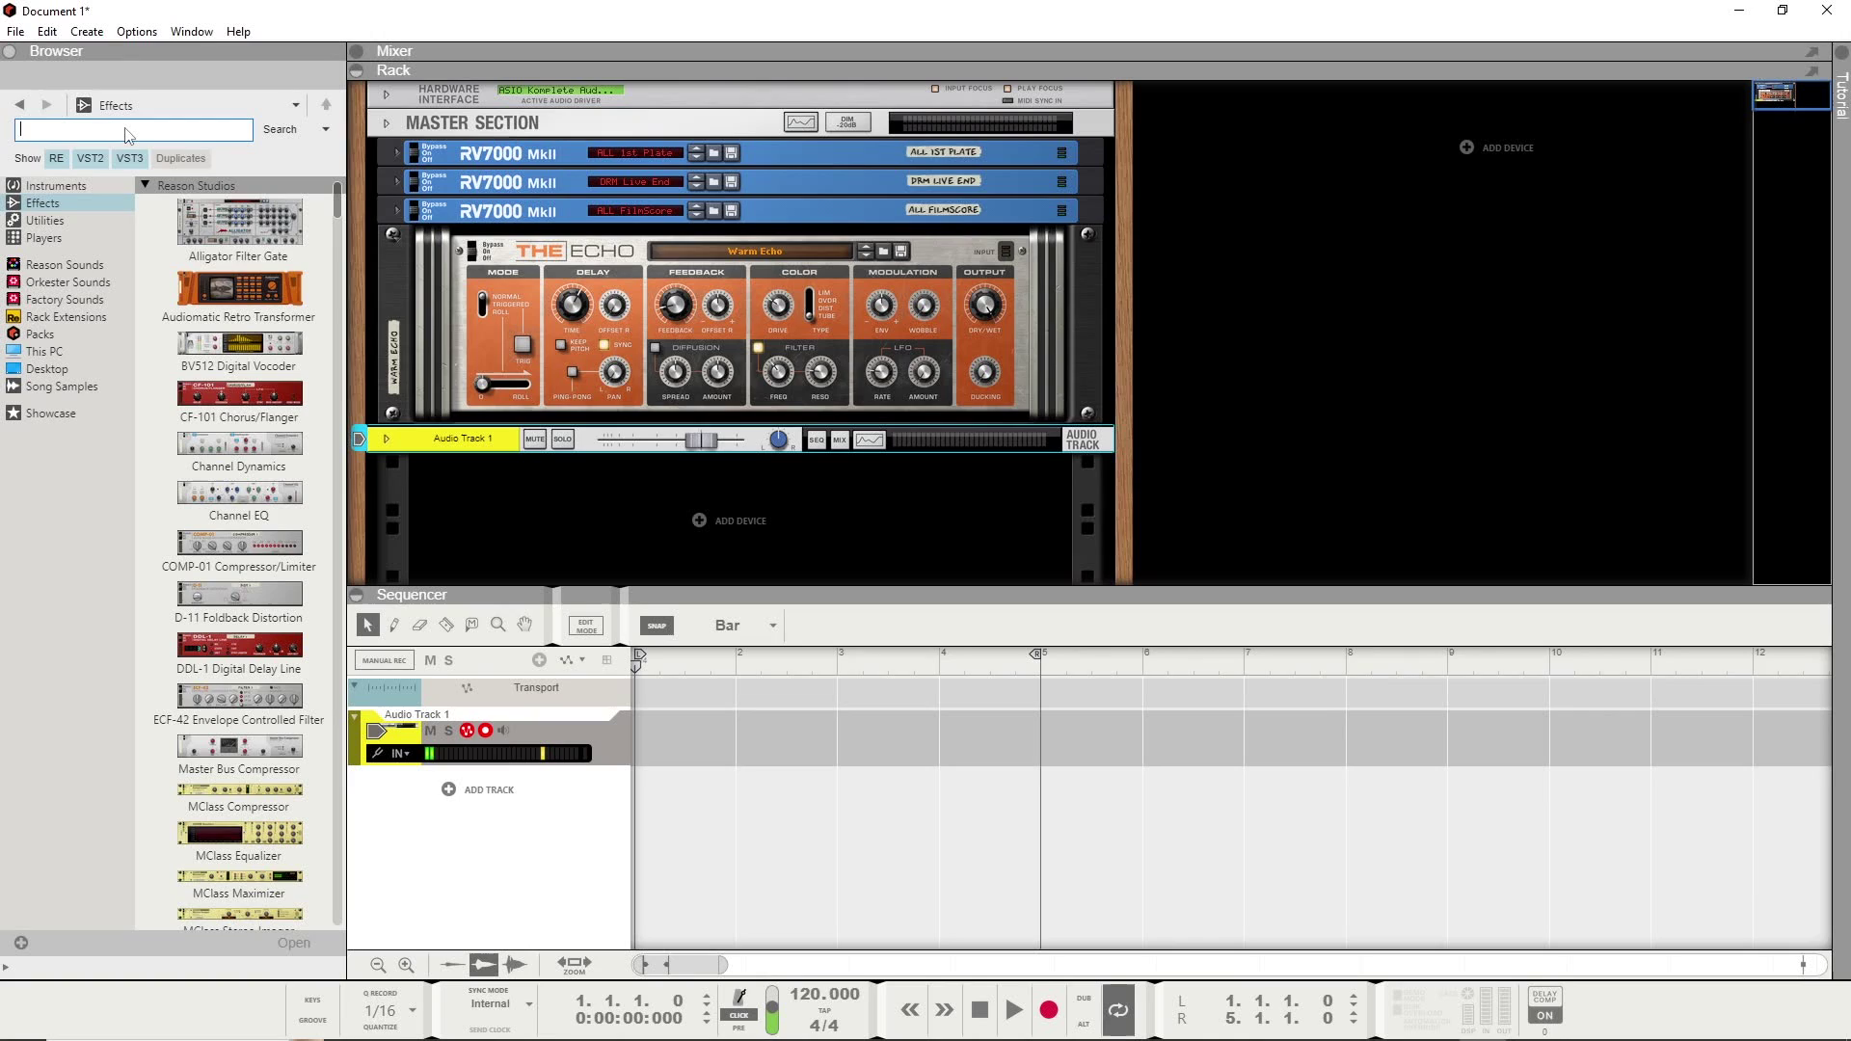
text(vocodine)
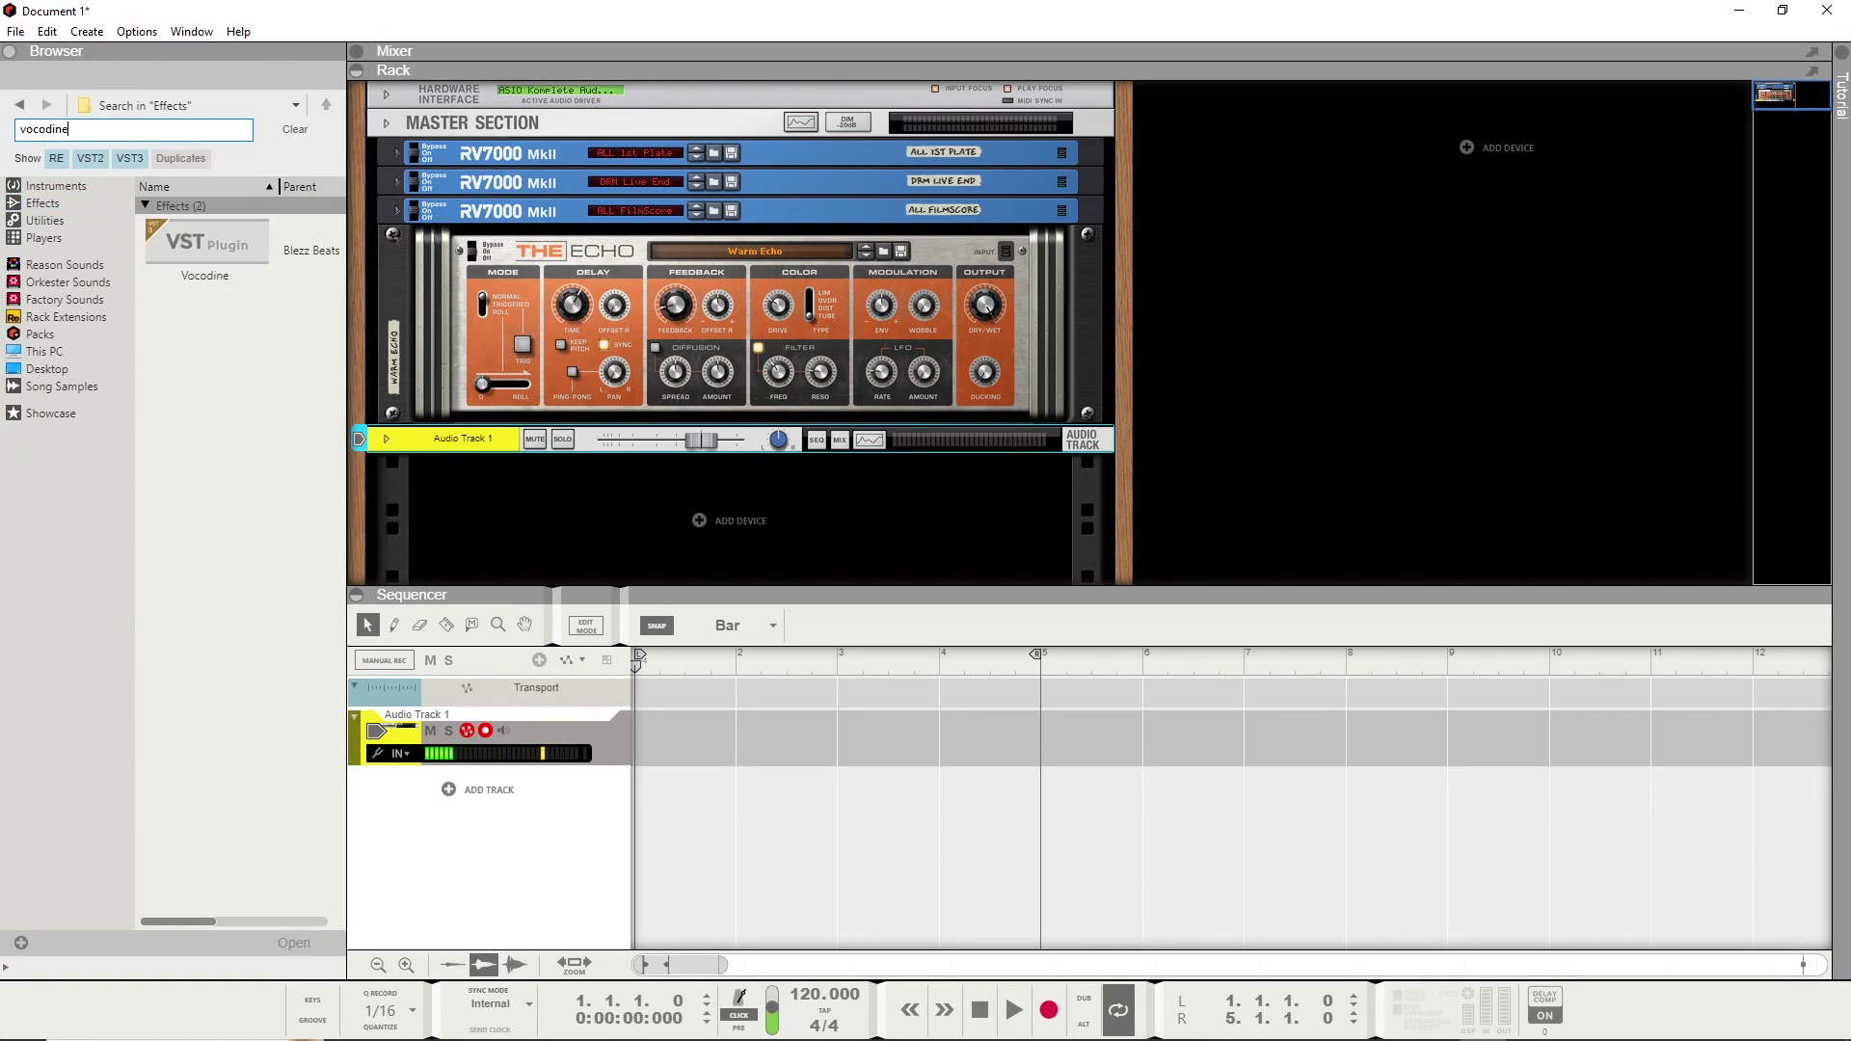
drag(205, 253, 449, 742)
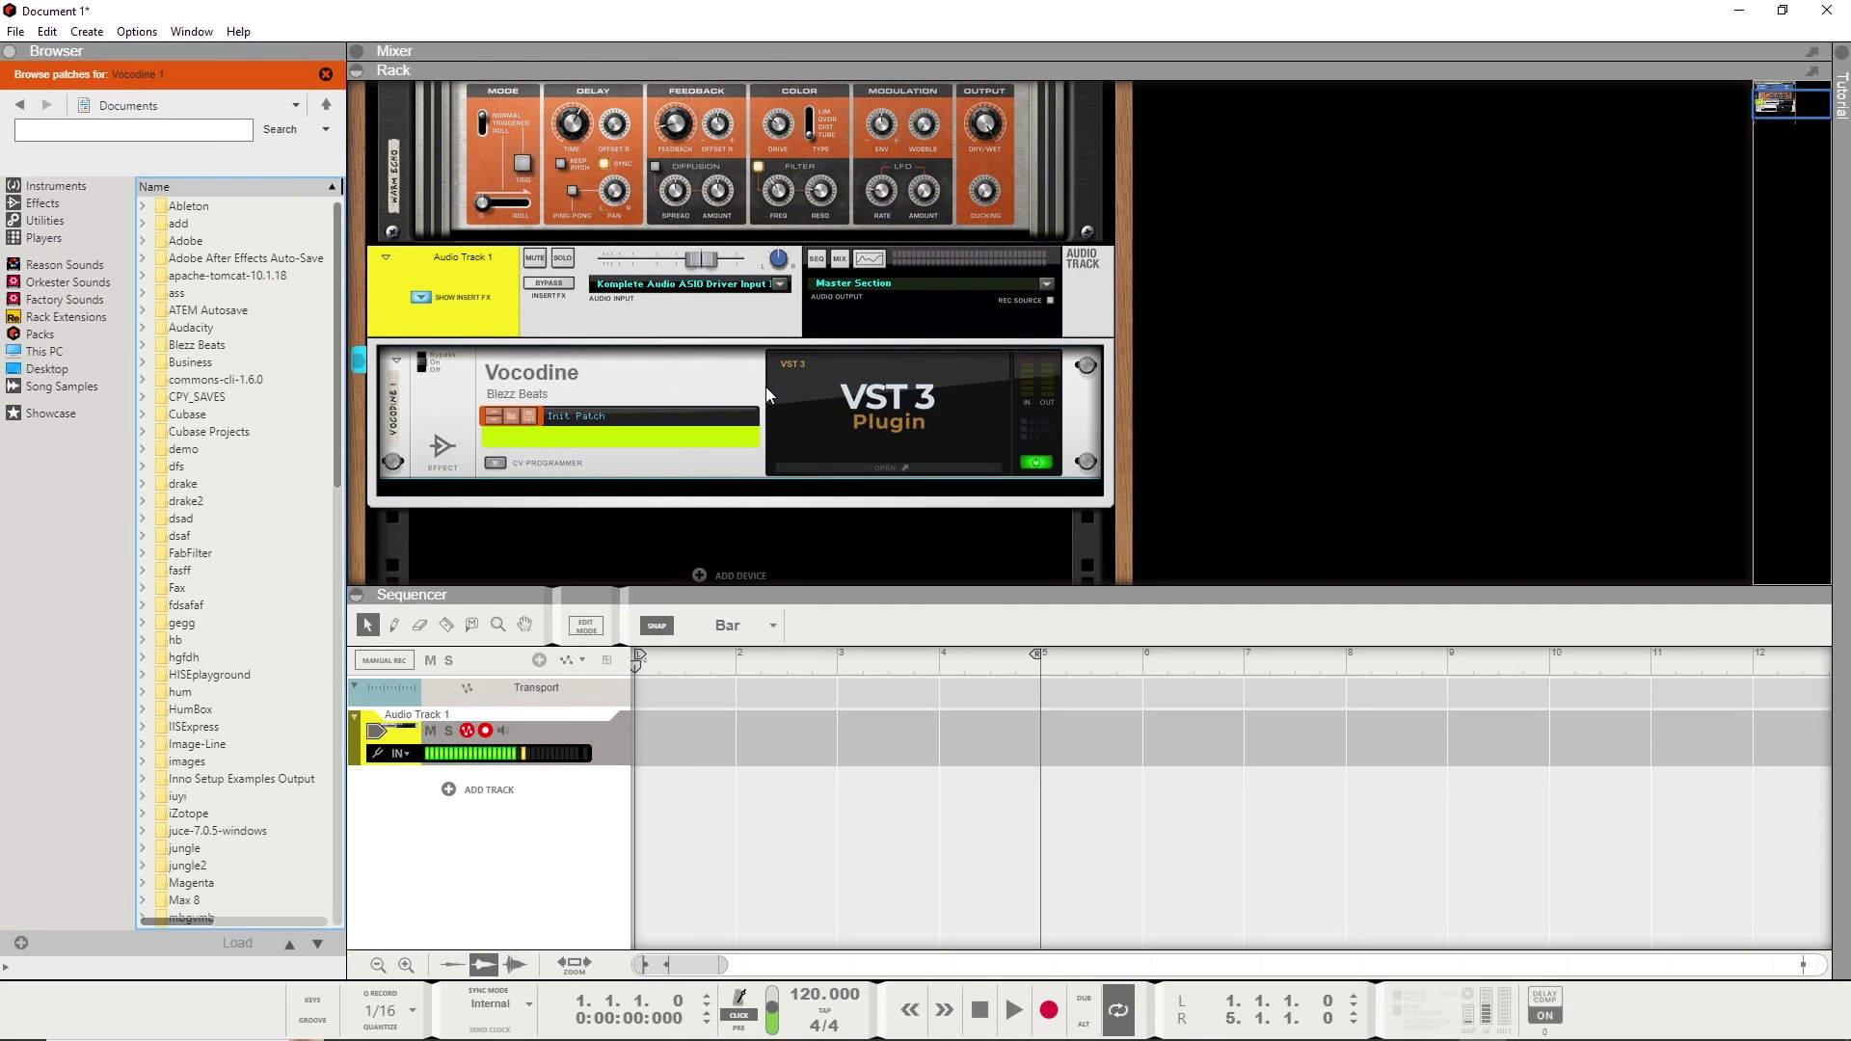
click(9, 51)
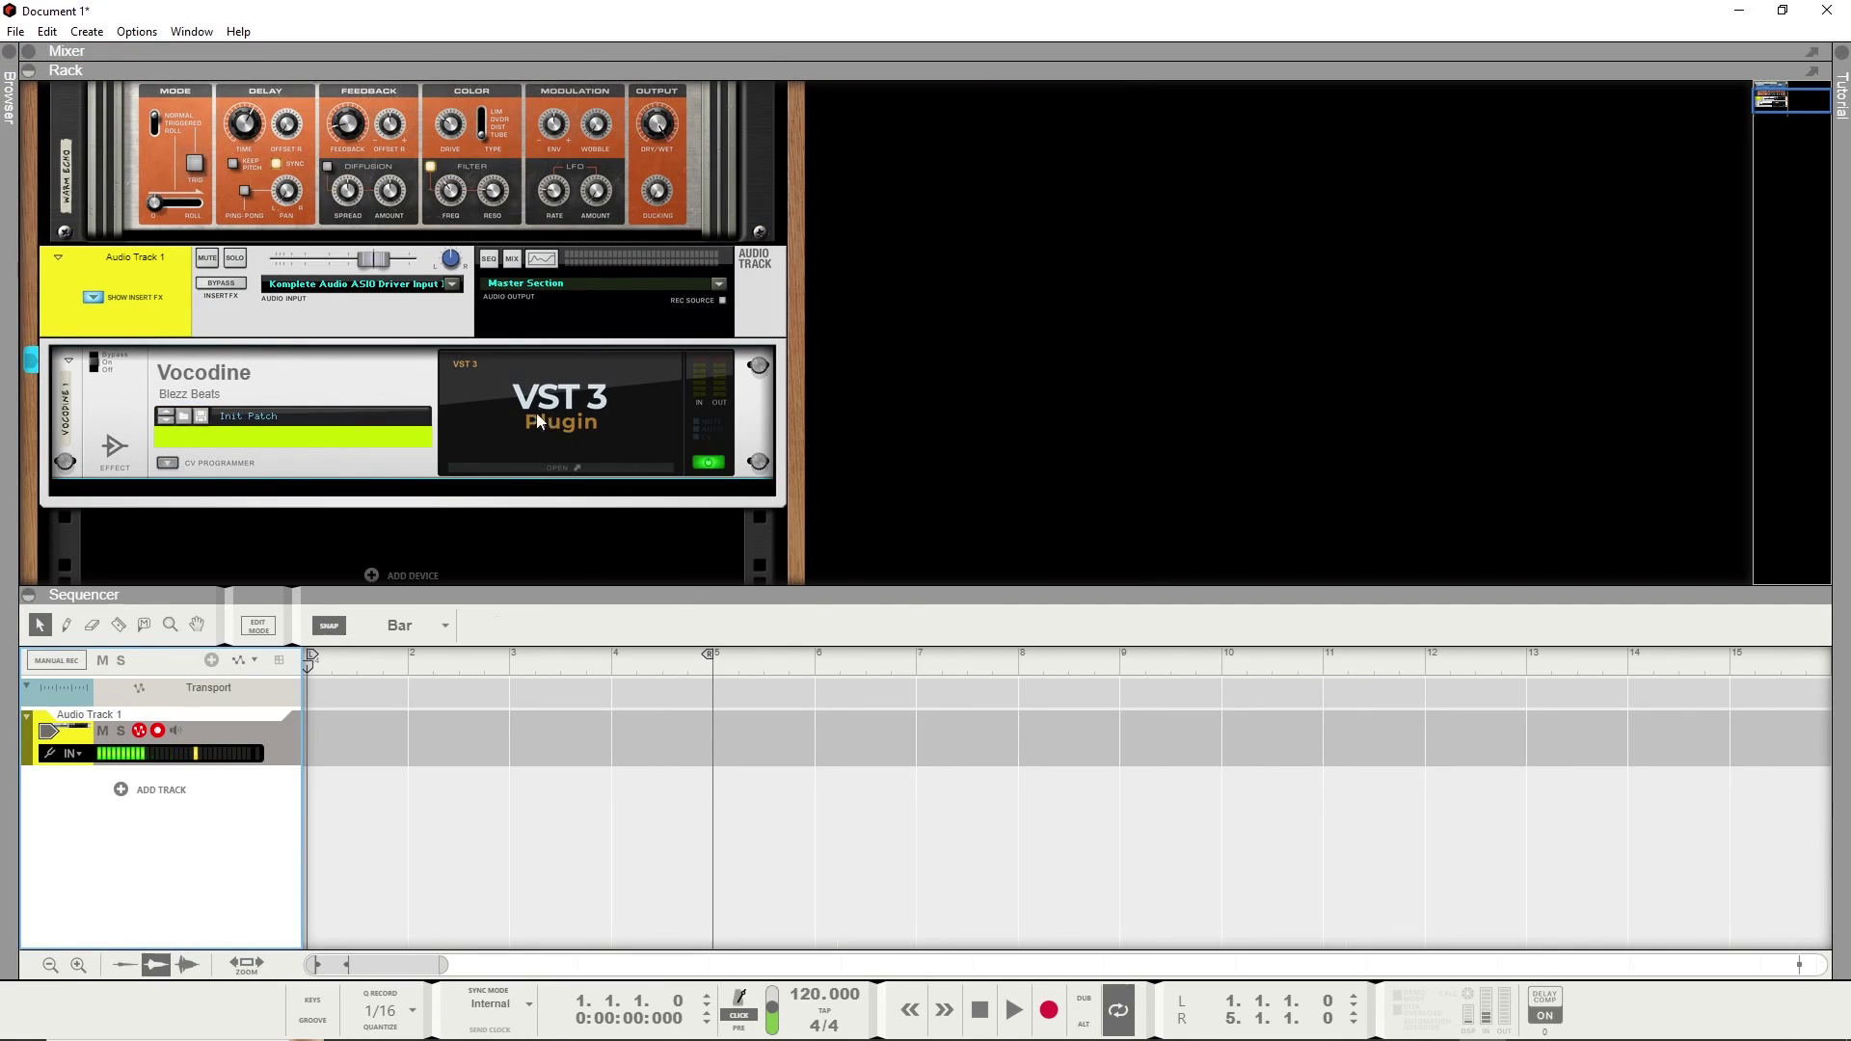
In the Vocodine window, enable auto-tuning and remove the lowest note from the tuning scale.
click(546, 473)
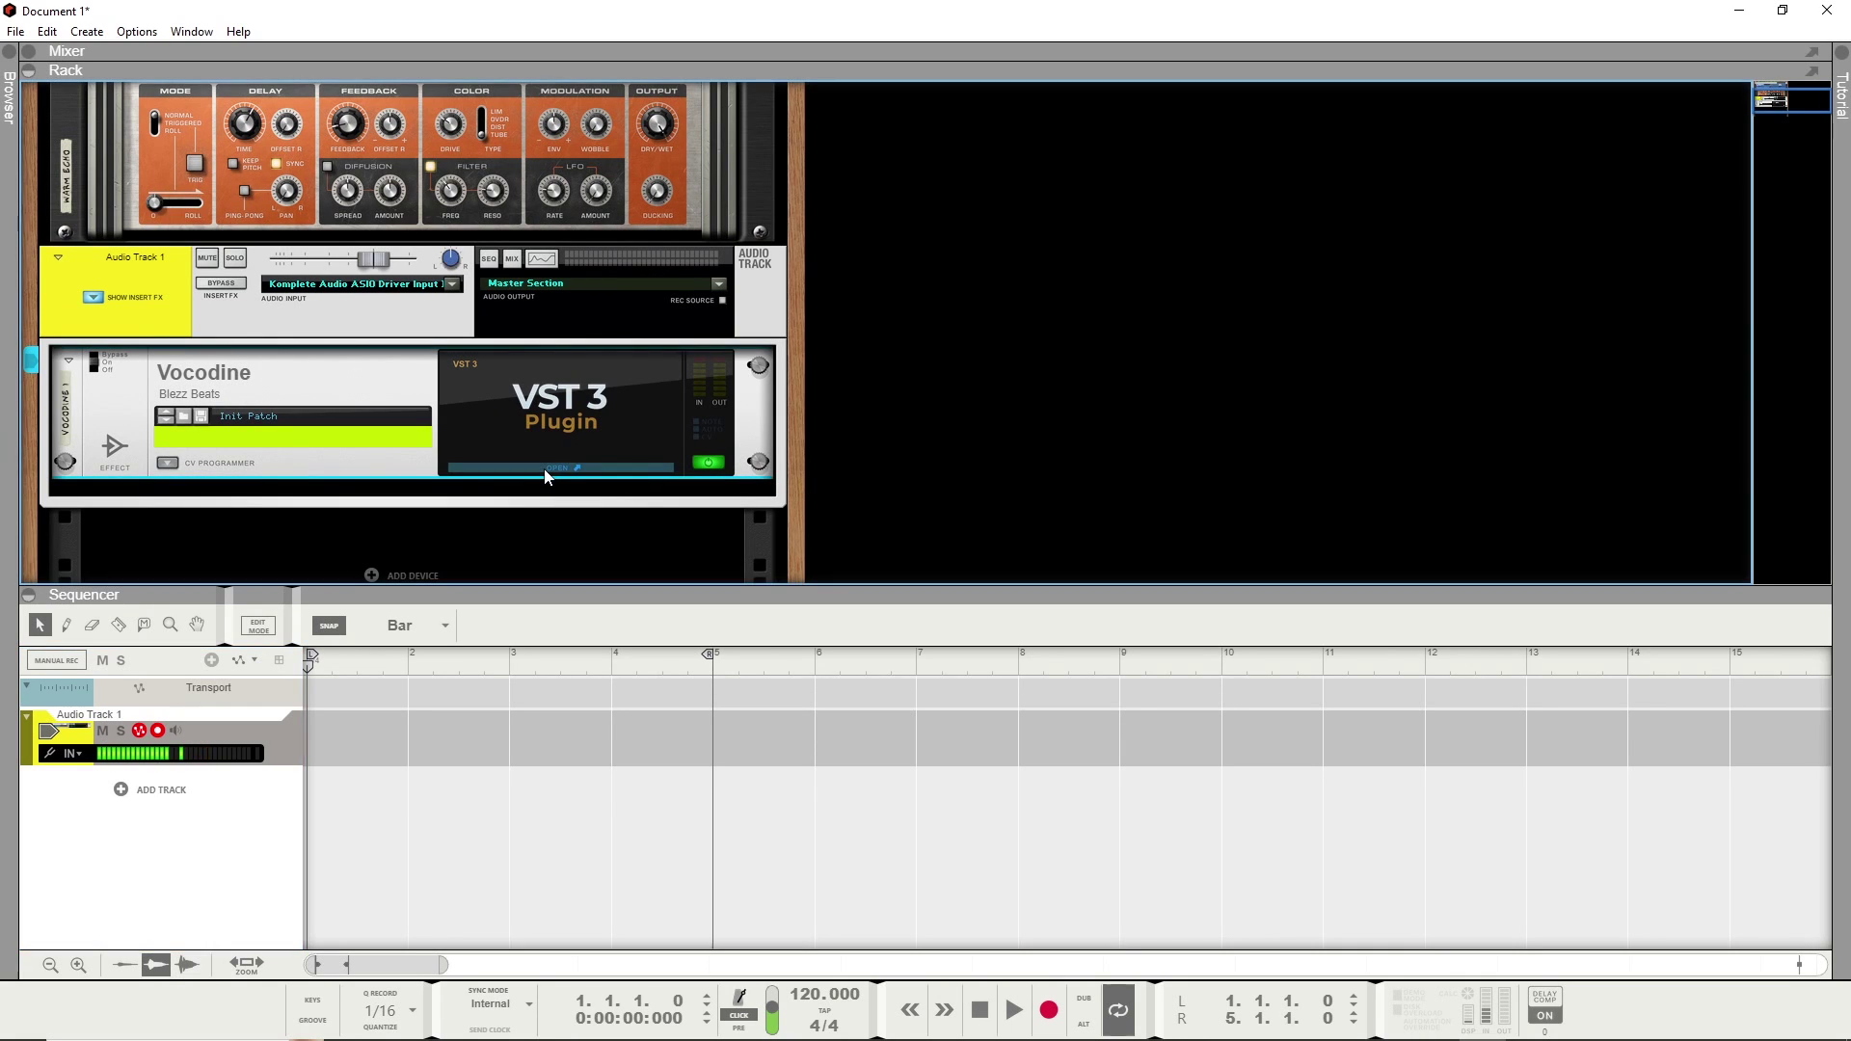
click(546, 469)
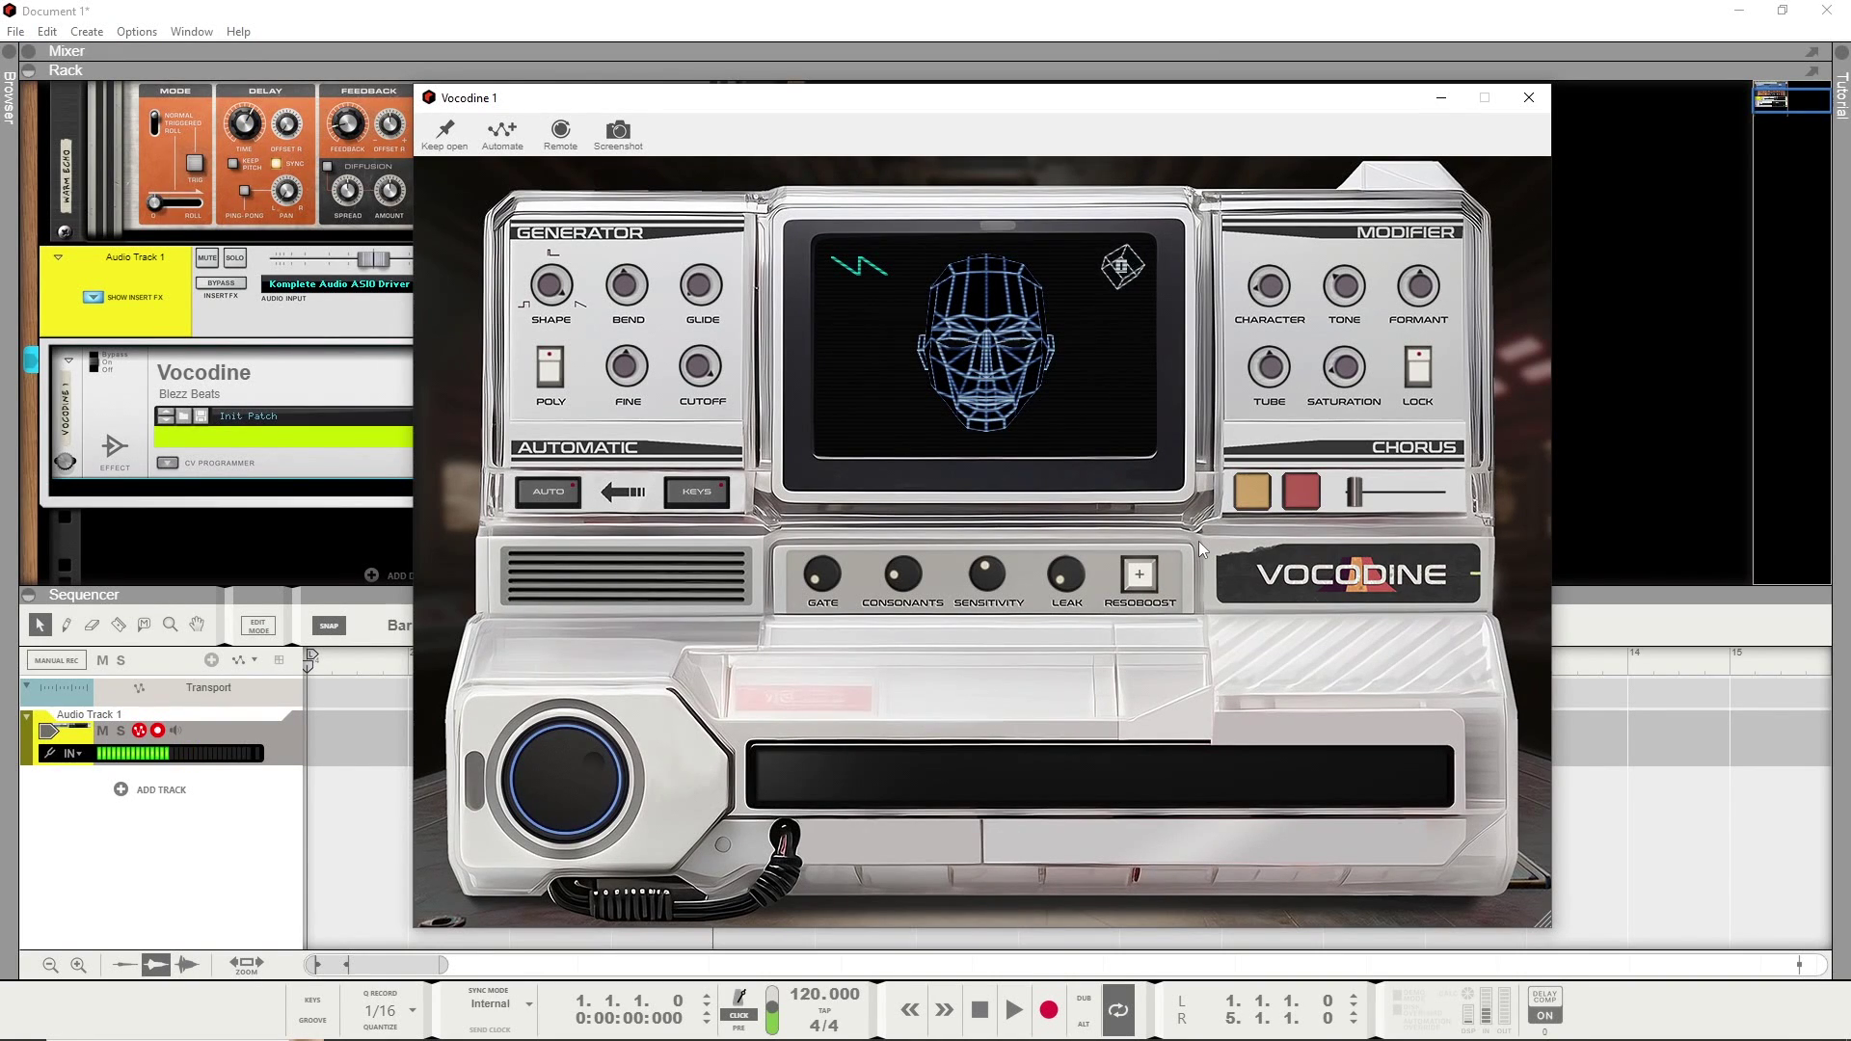
click(548, 491)
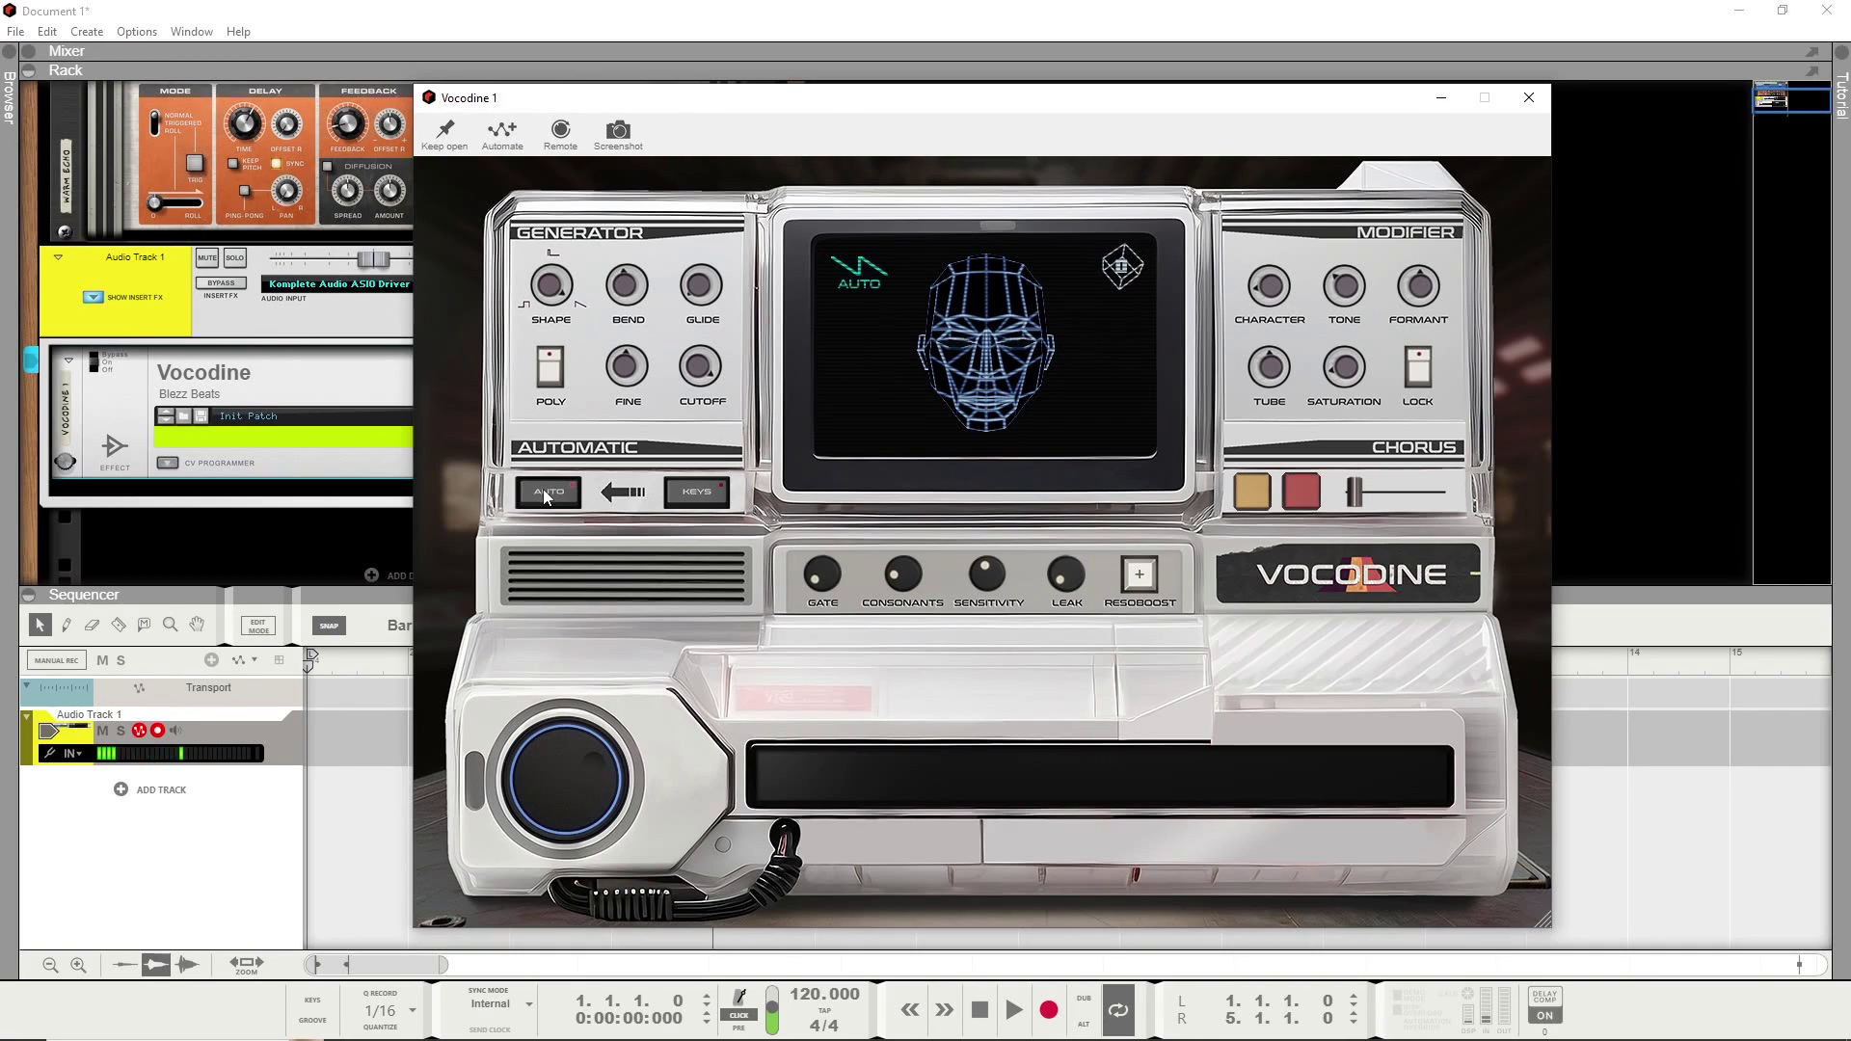
click(694, 493)
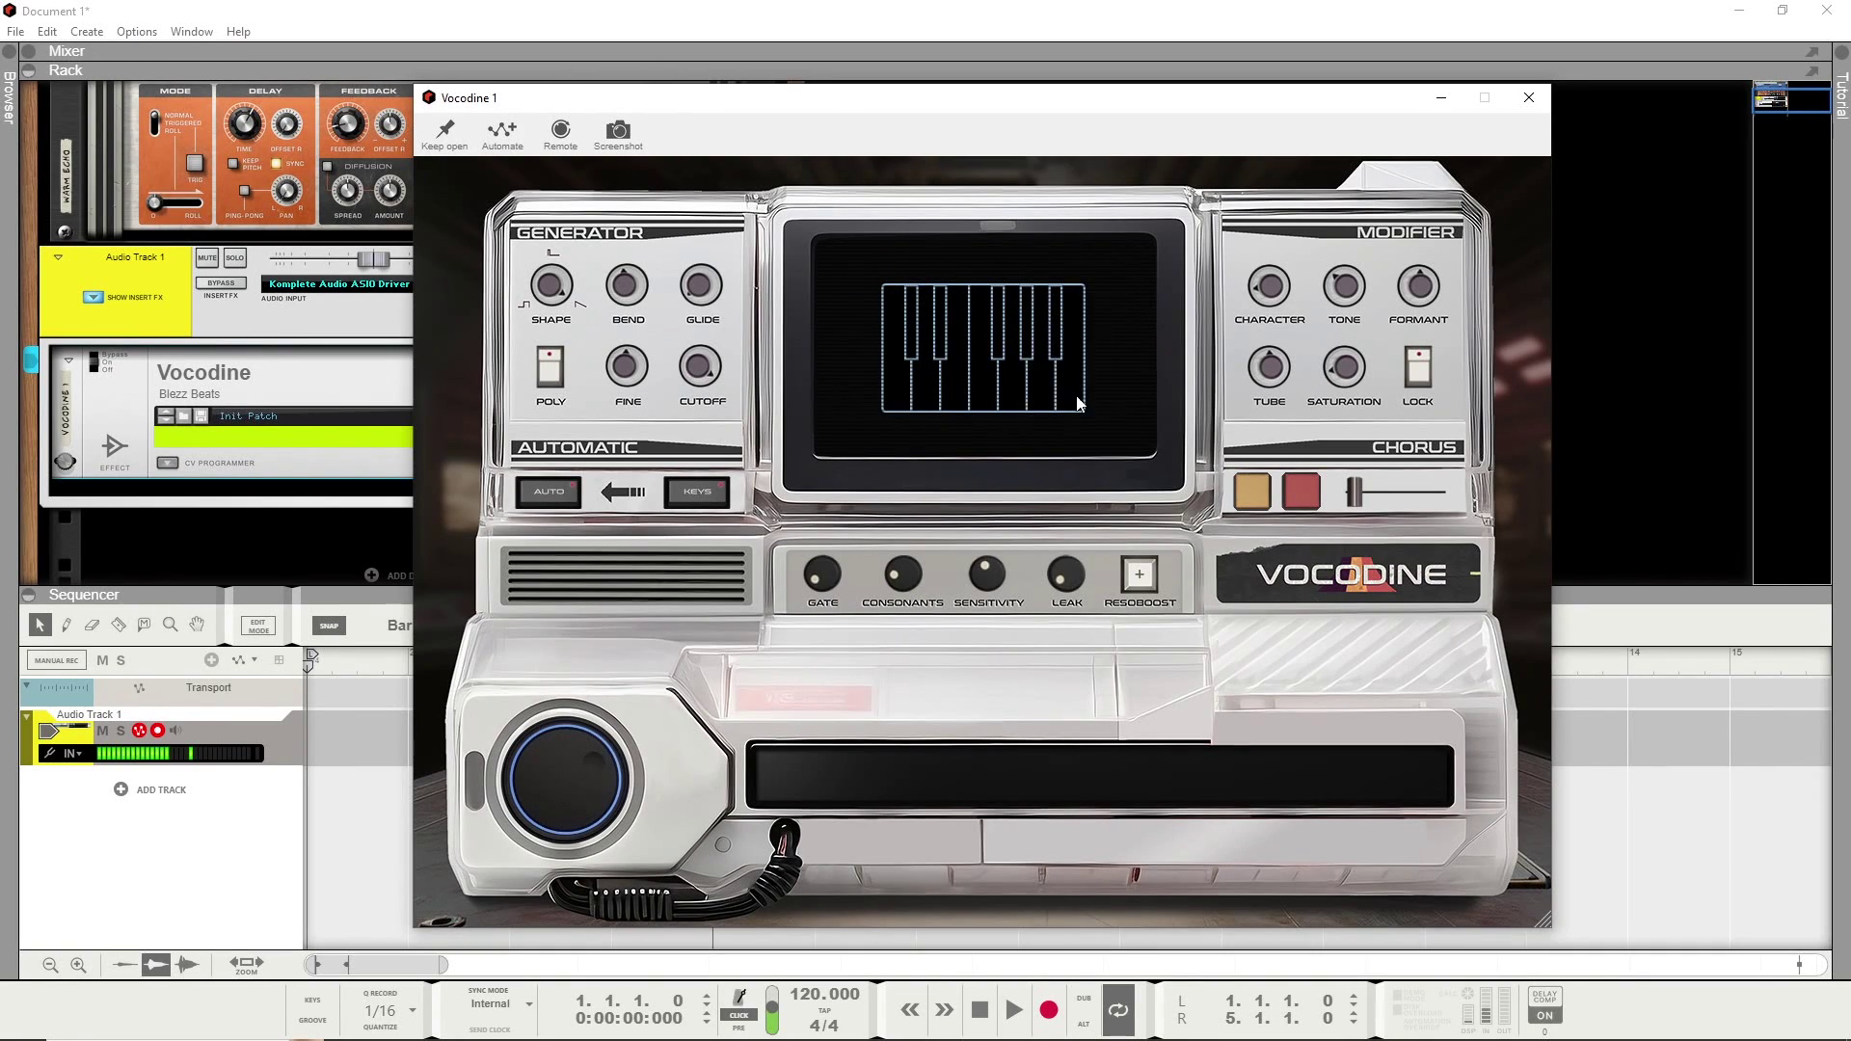
click(912, 394)
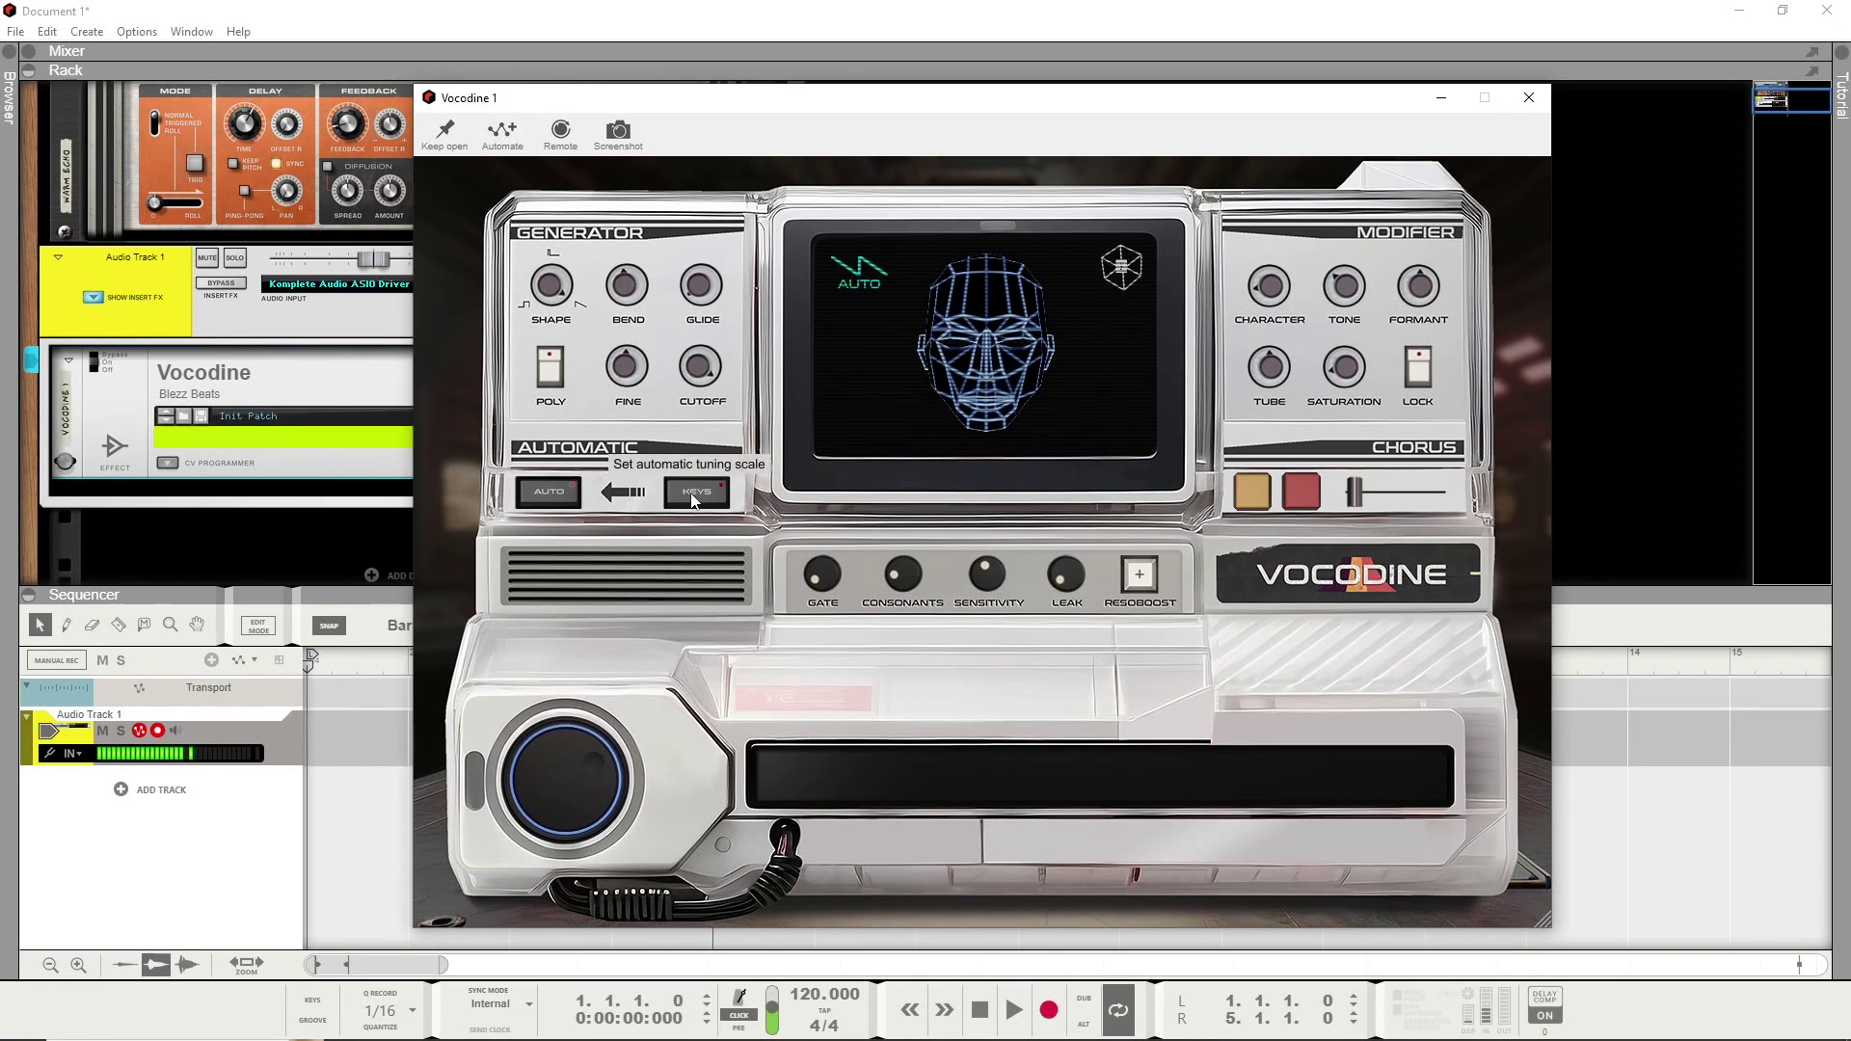
click(1527, 98)
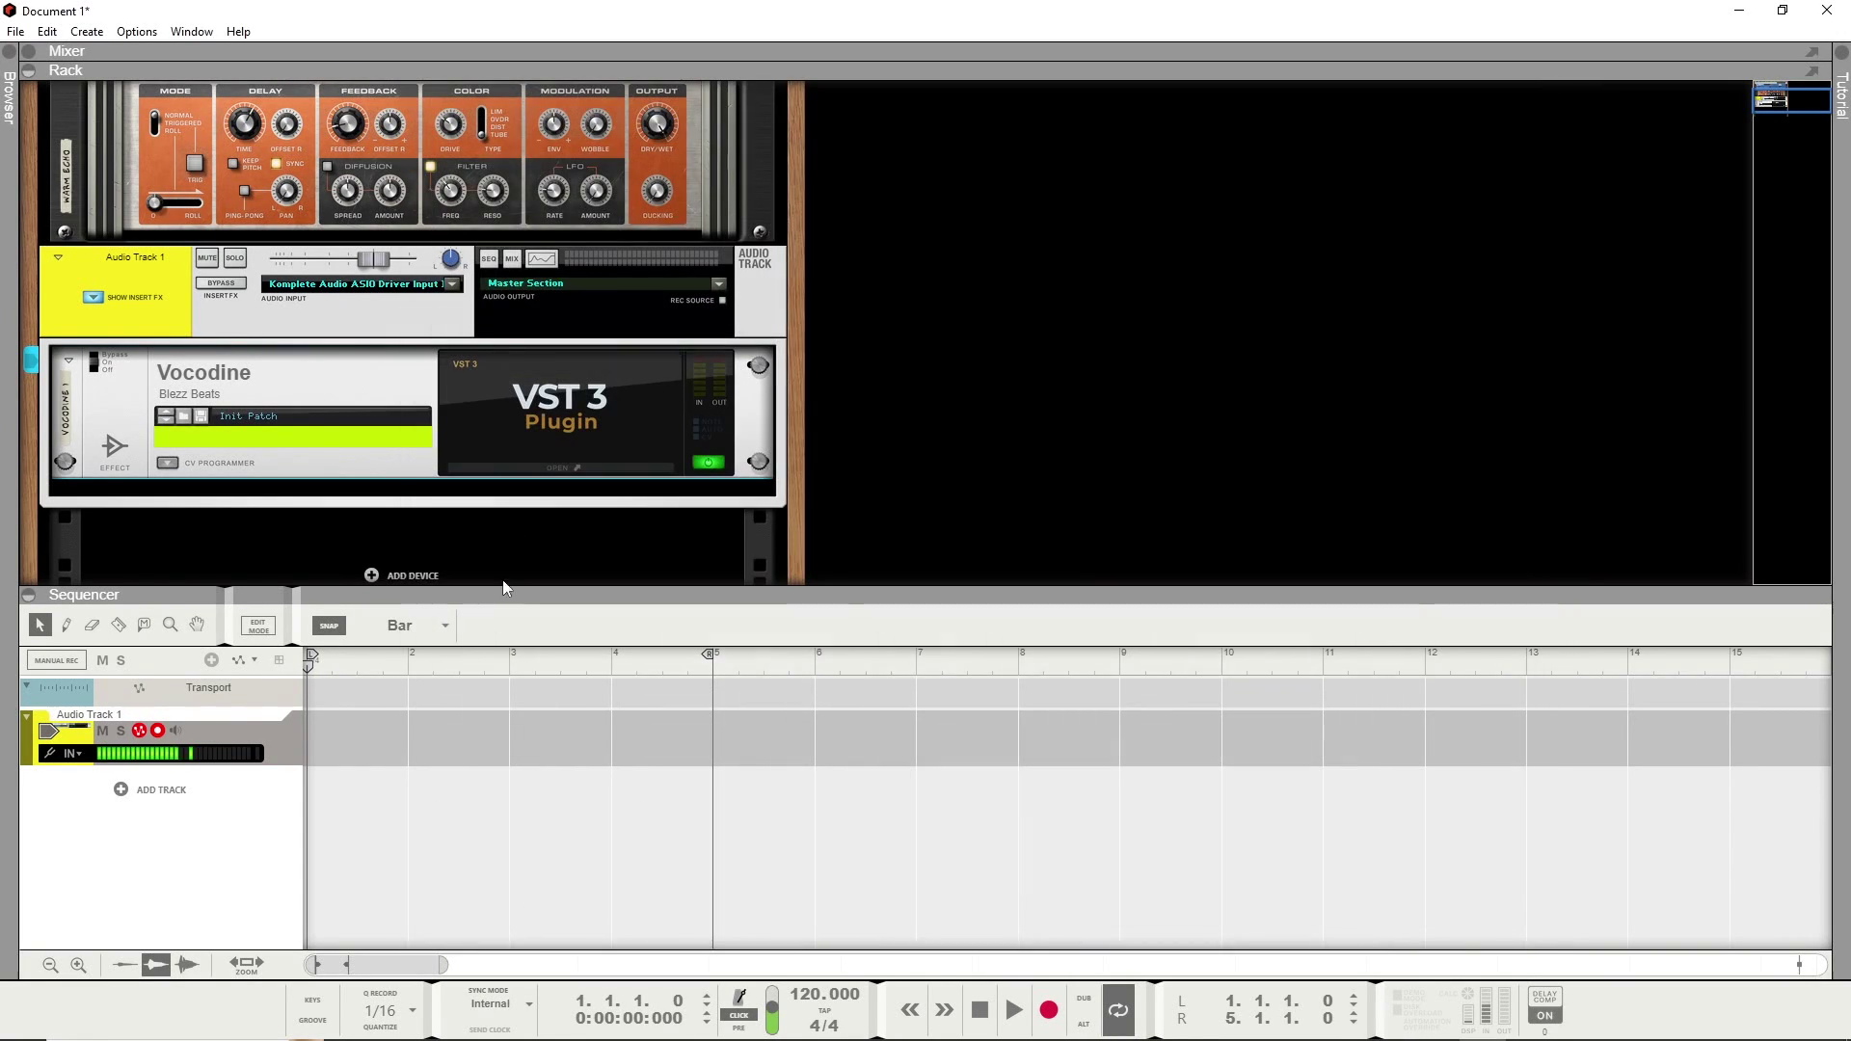
Test Vocodine with Audio Track 1 monitoring on, then turn monitoring off and close the window.
click(201, 727)
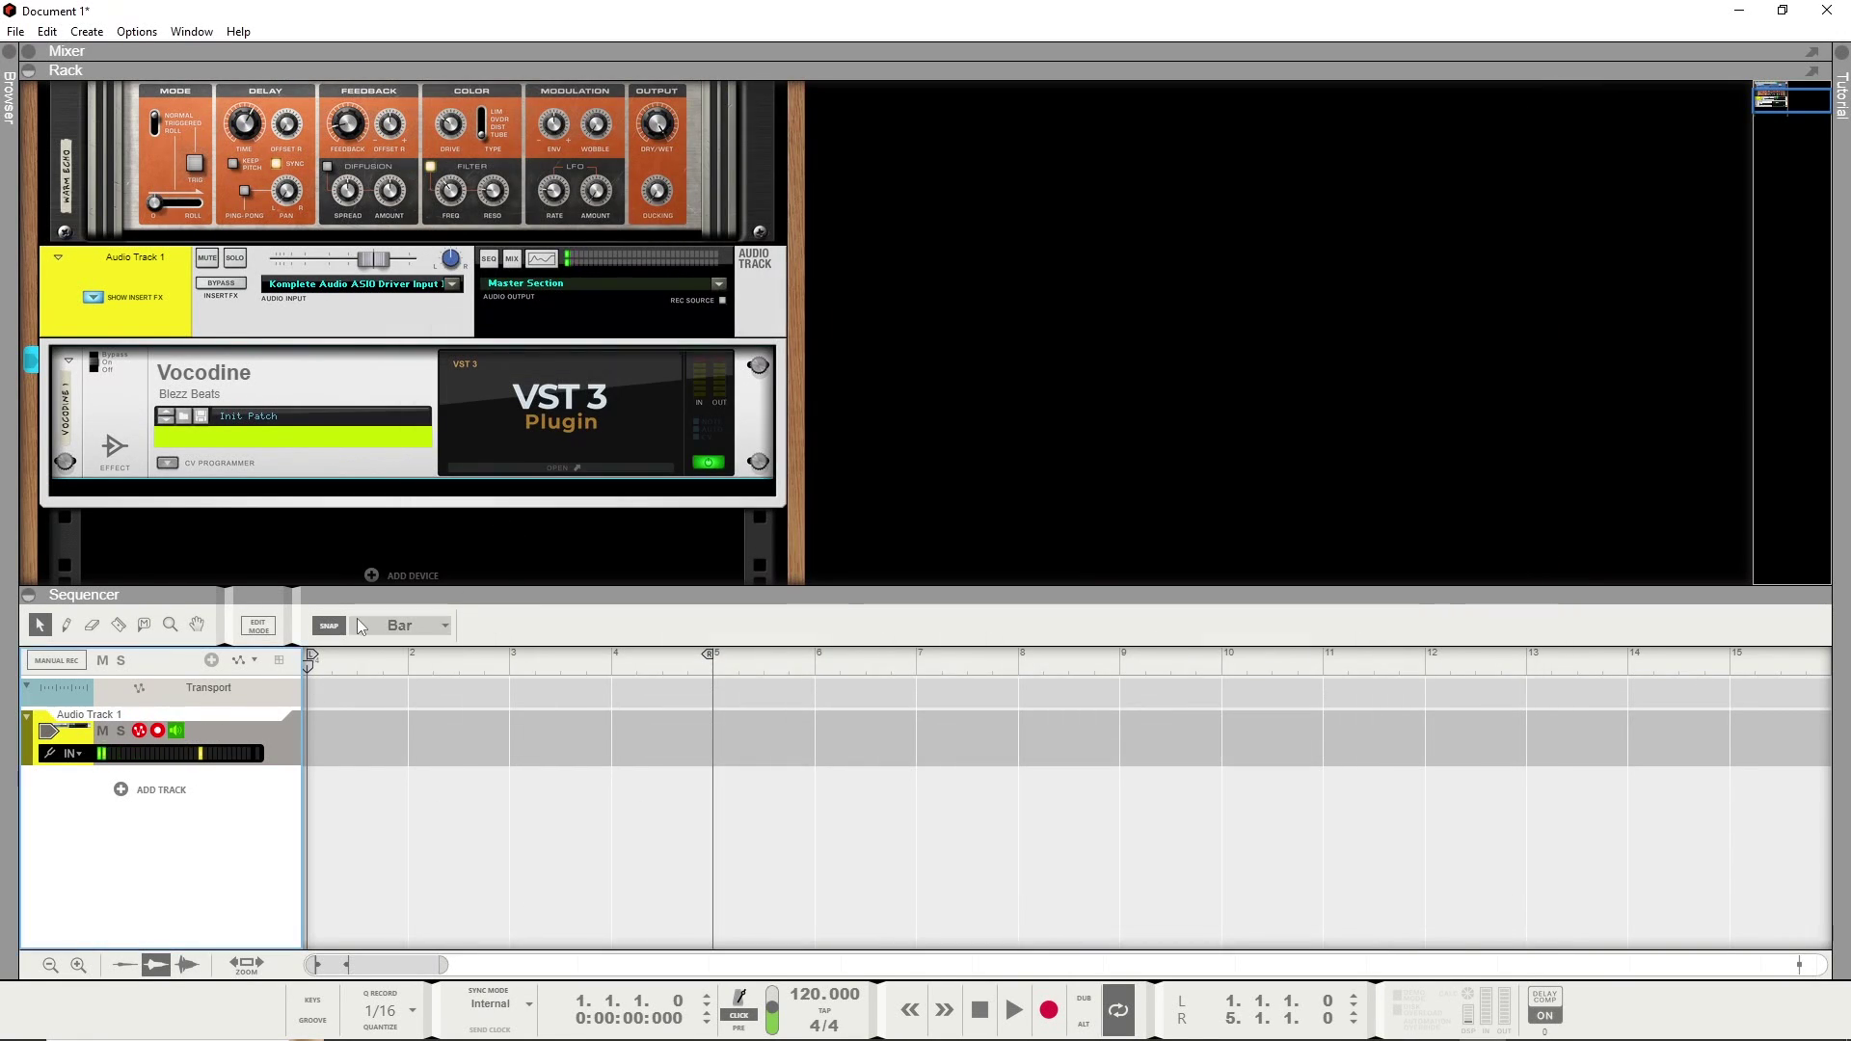
click(531, 466)
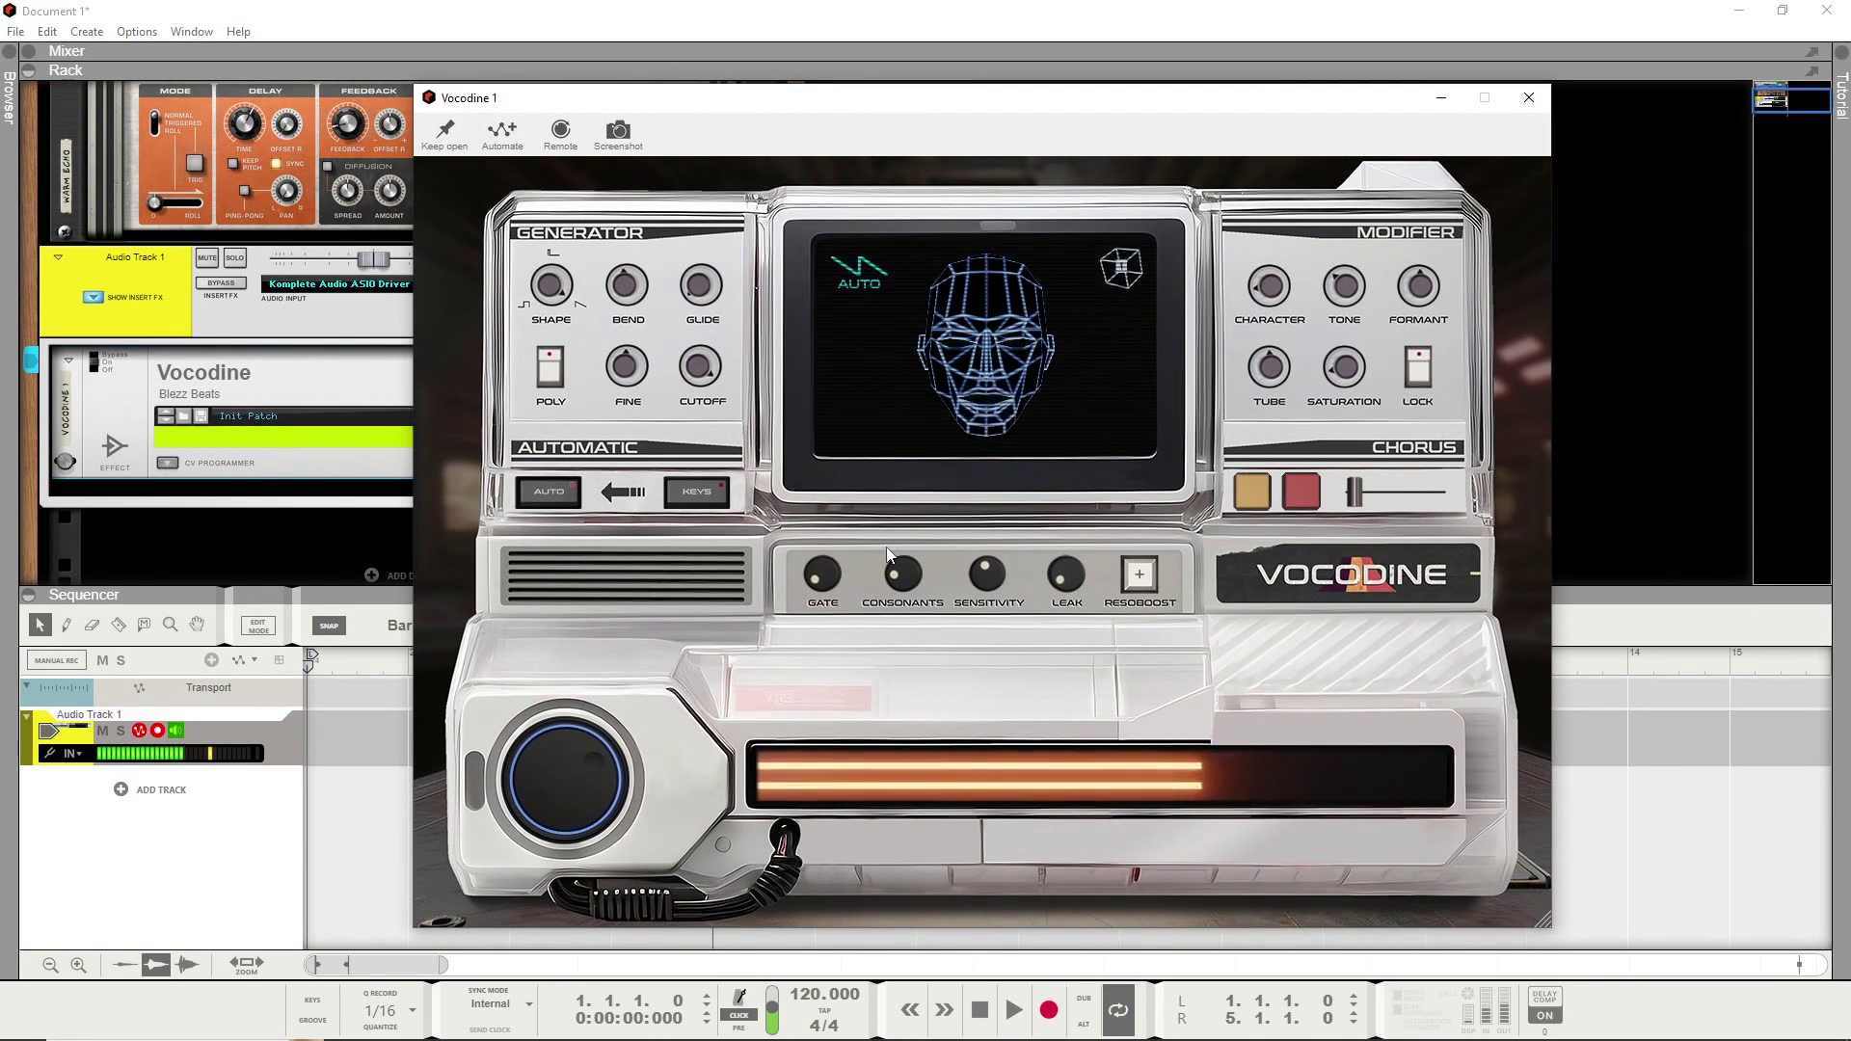
click(333, 658)
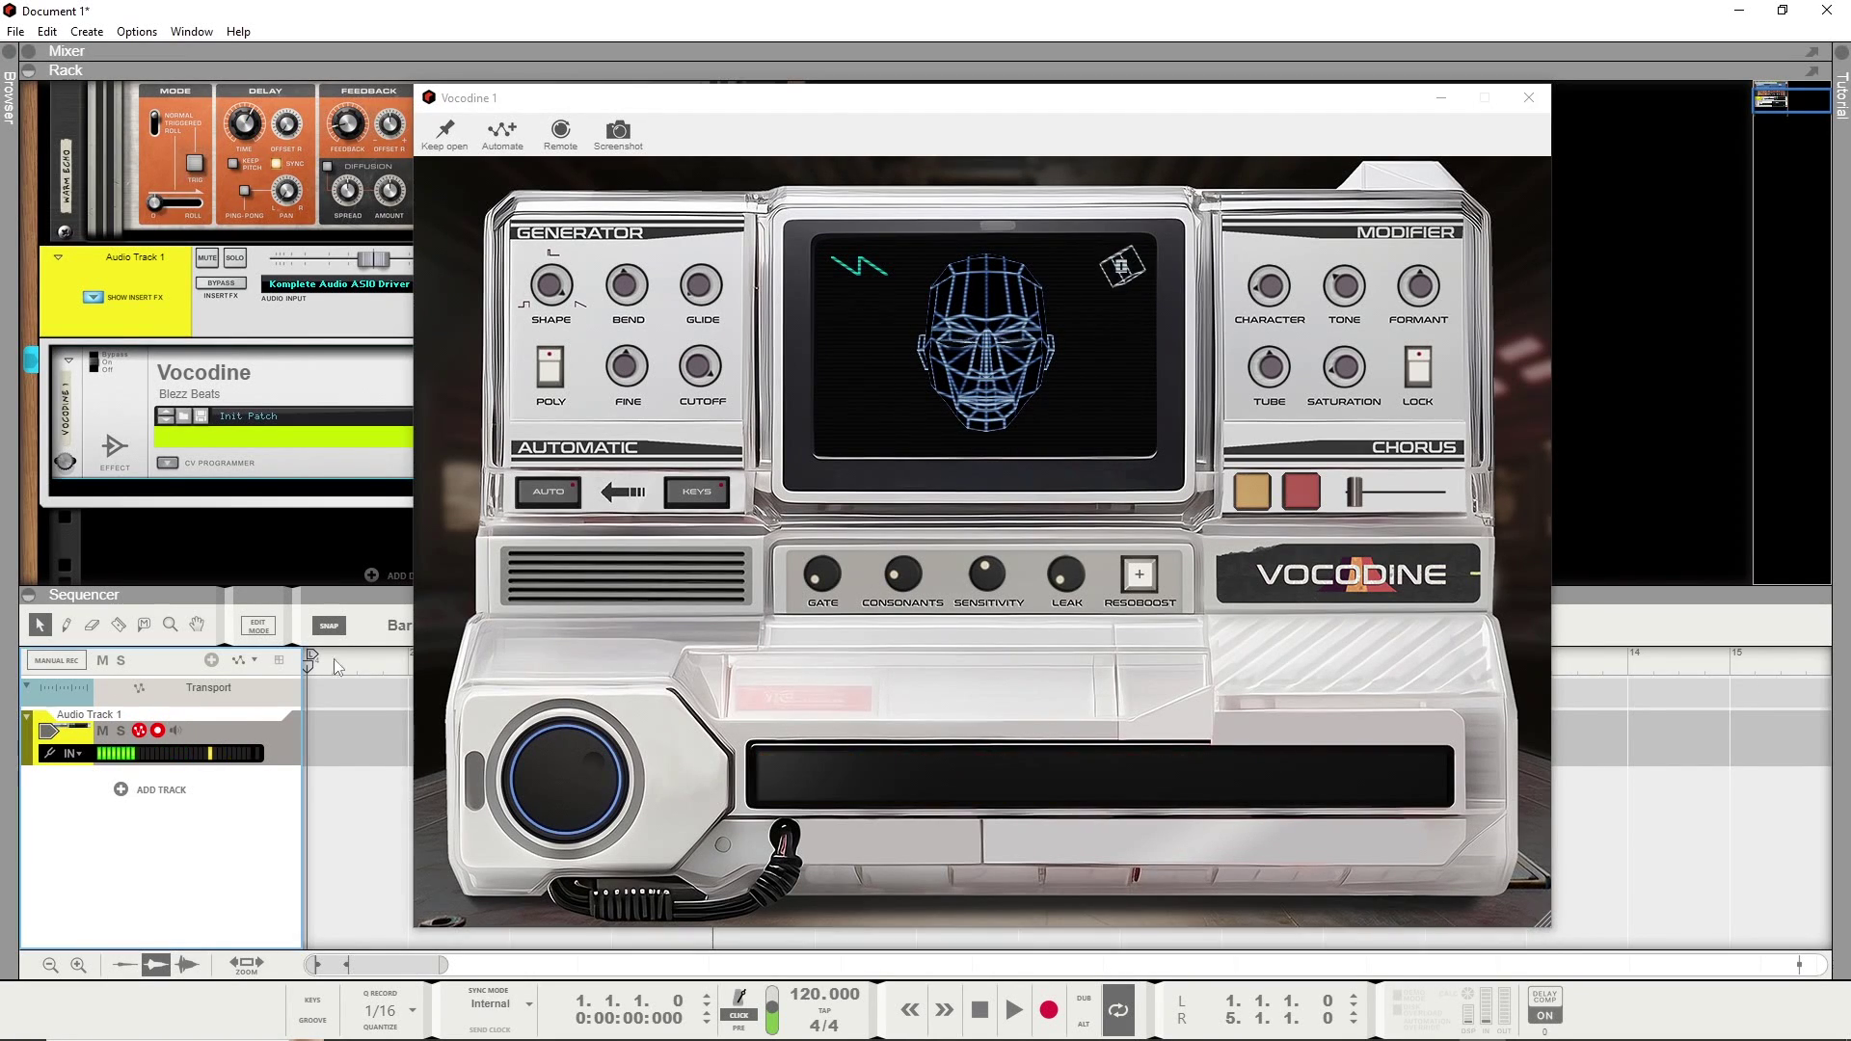
click(1529, 99)
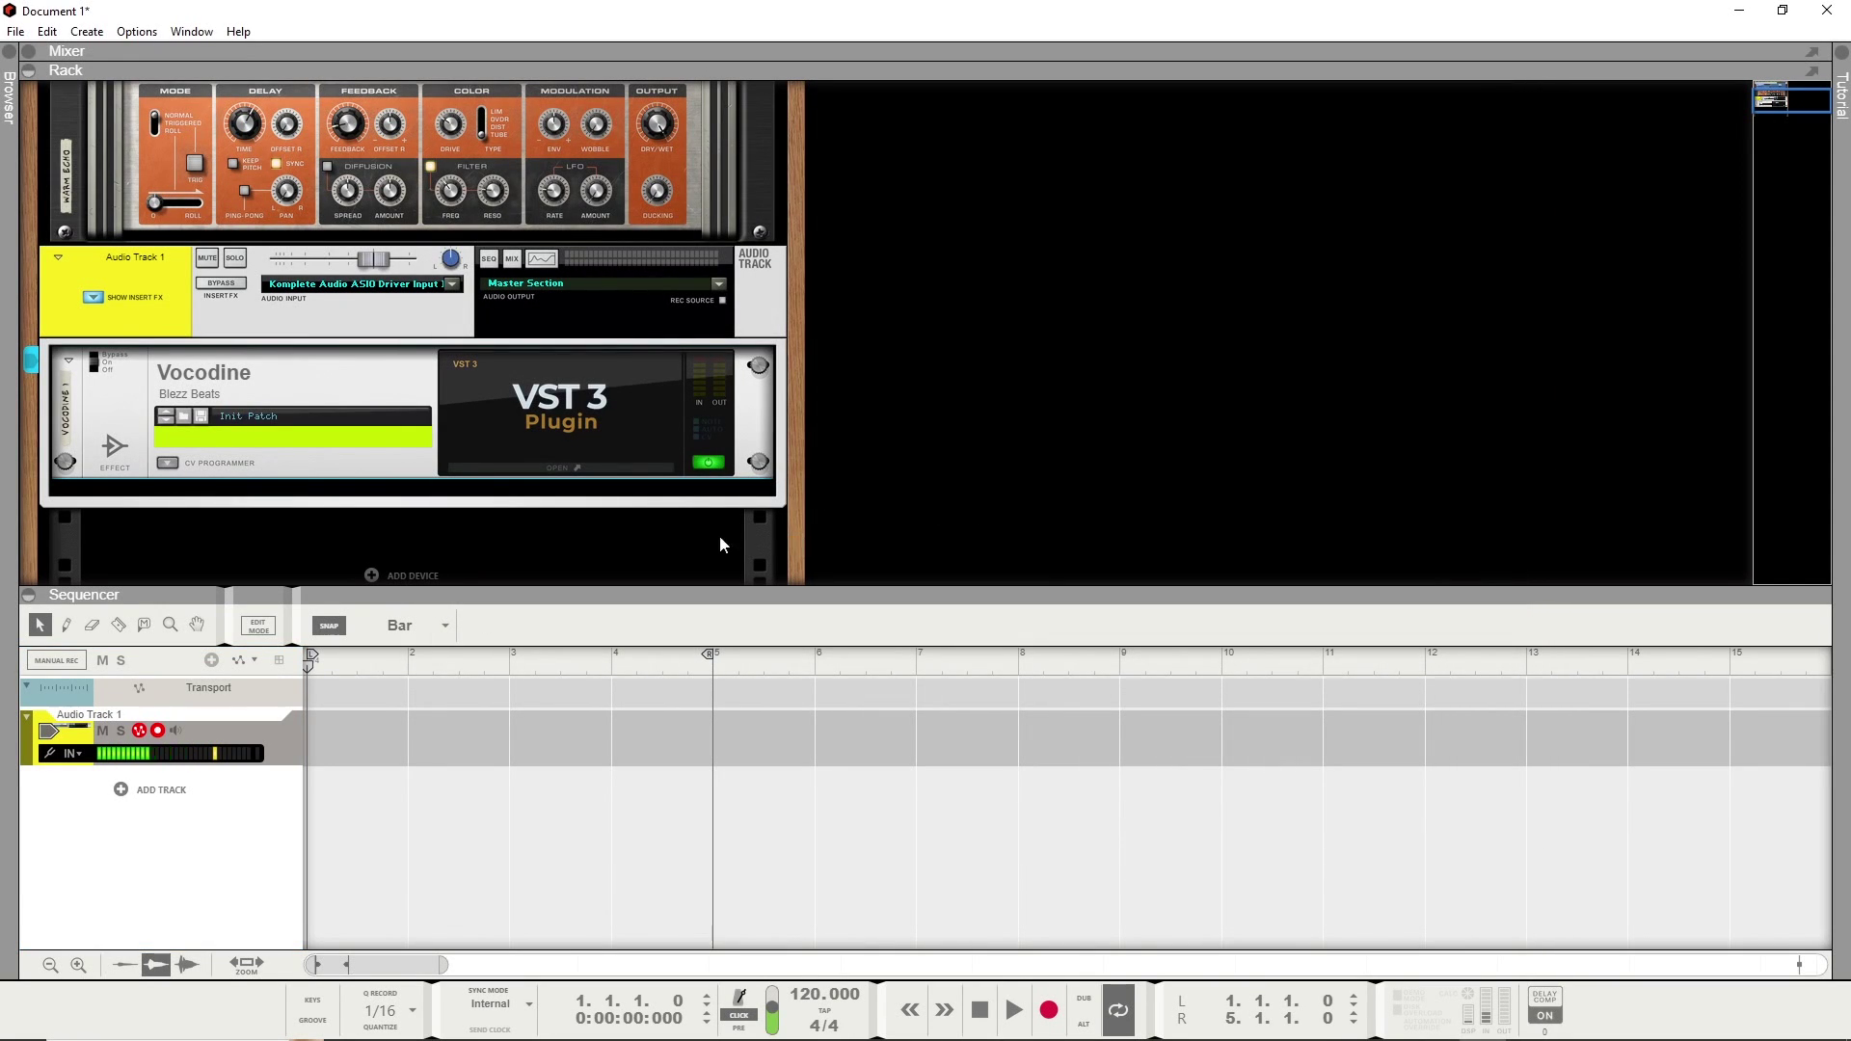
In the Hardware Interface's Advanced MIDI, set Channel 1's output to Vocodine 1 (Vocodine): In.
scroll(357, 415, down, 3)
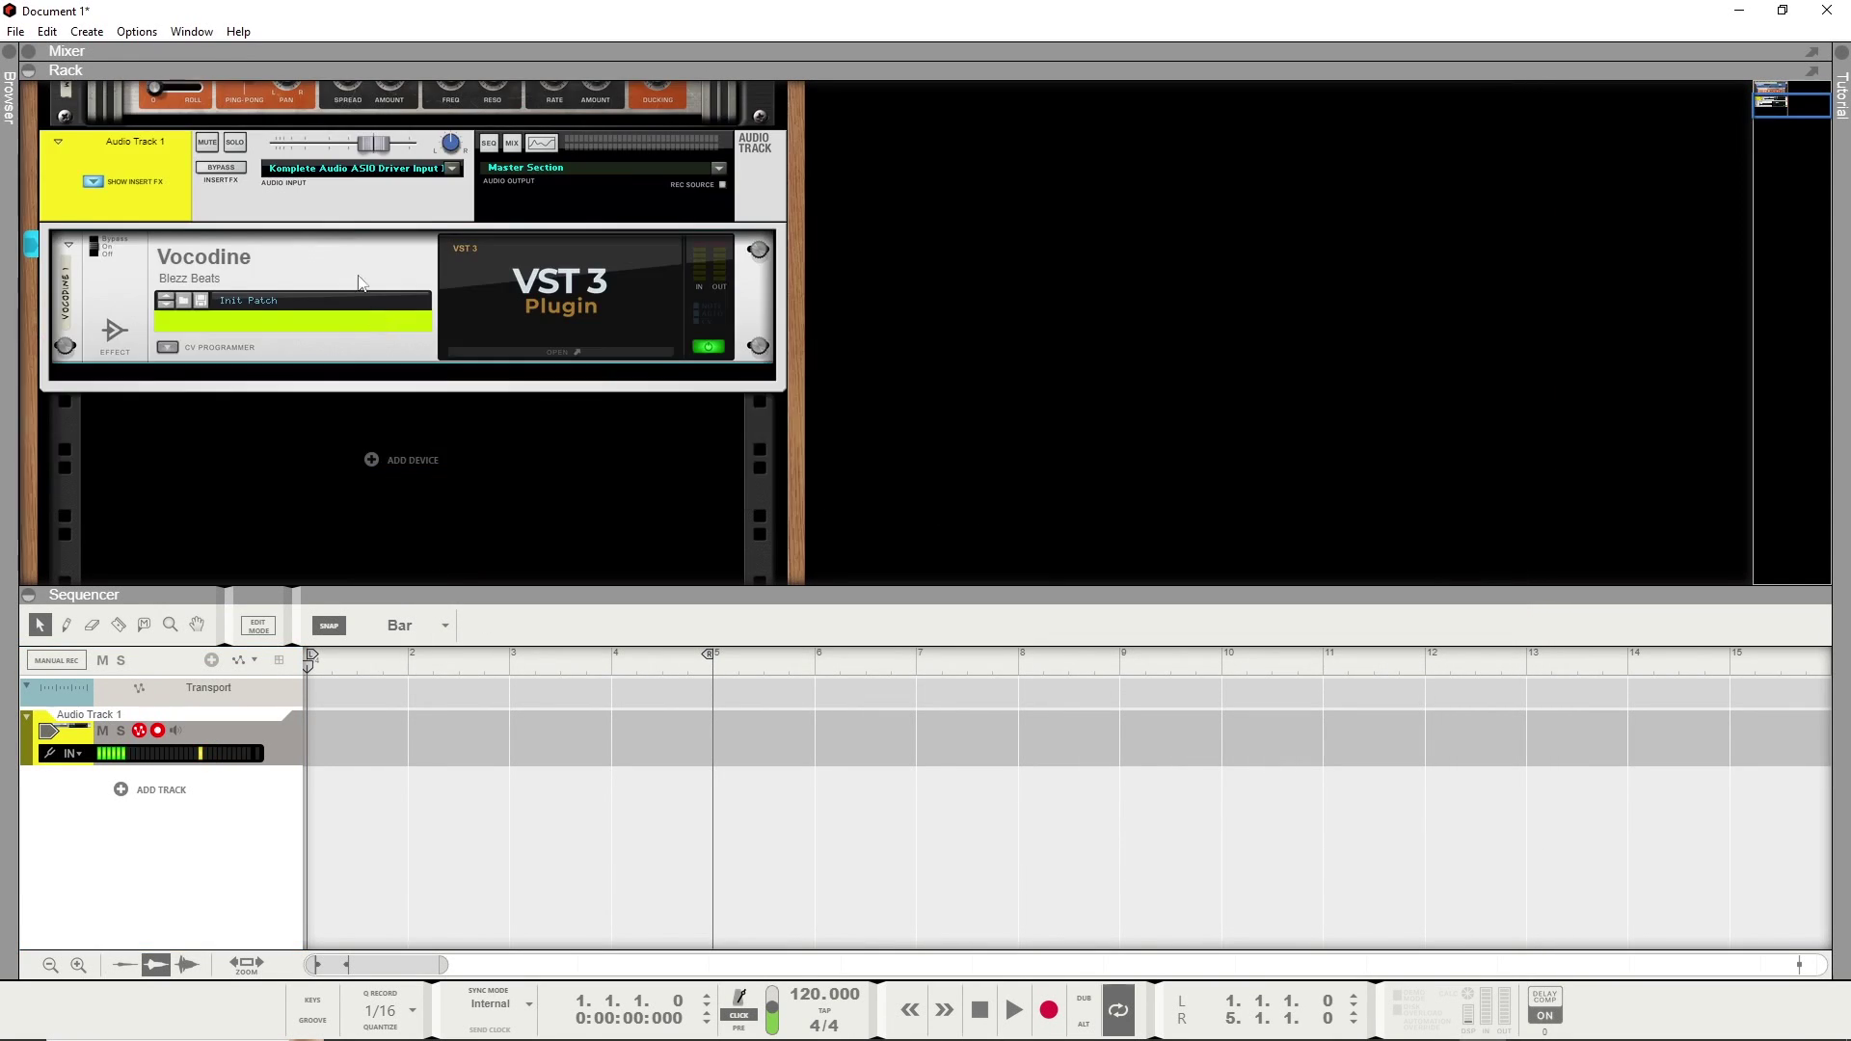
scroll(359, 282, up, 3)
scroll(56, 100, up, 1)
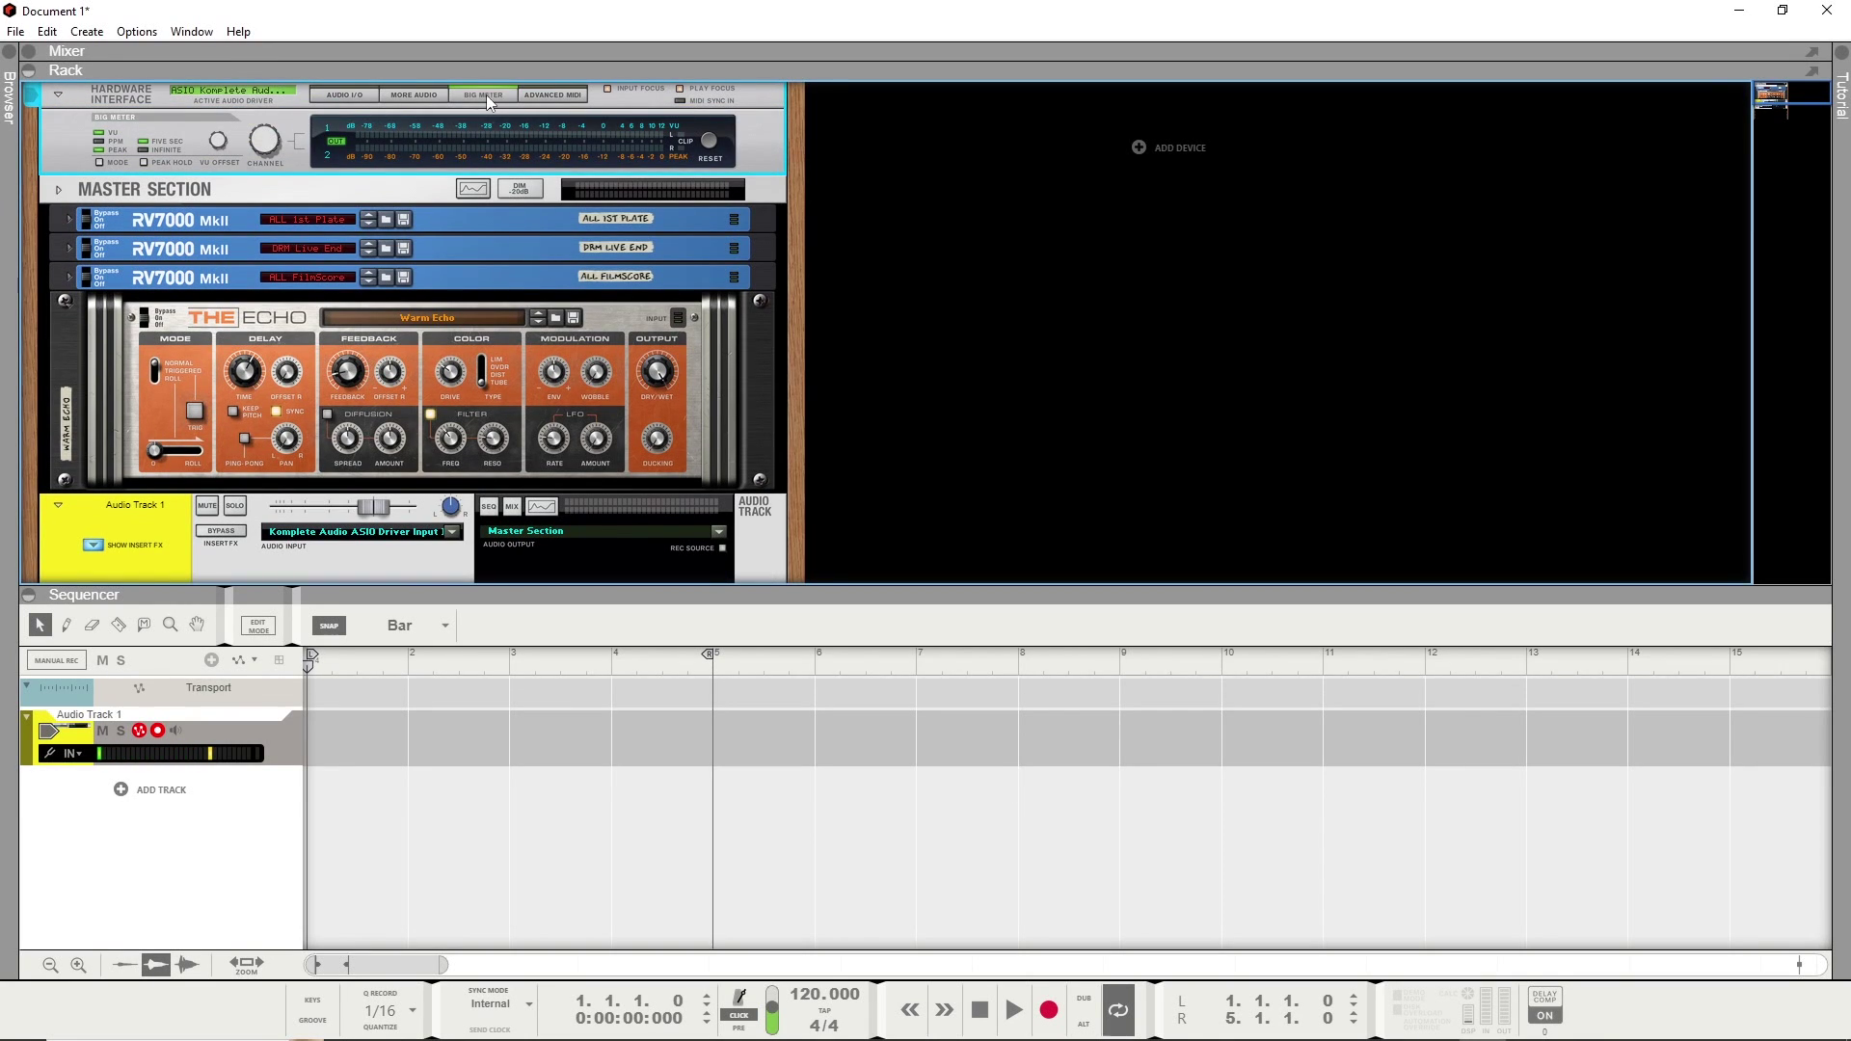
click(552, 90)
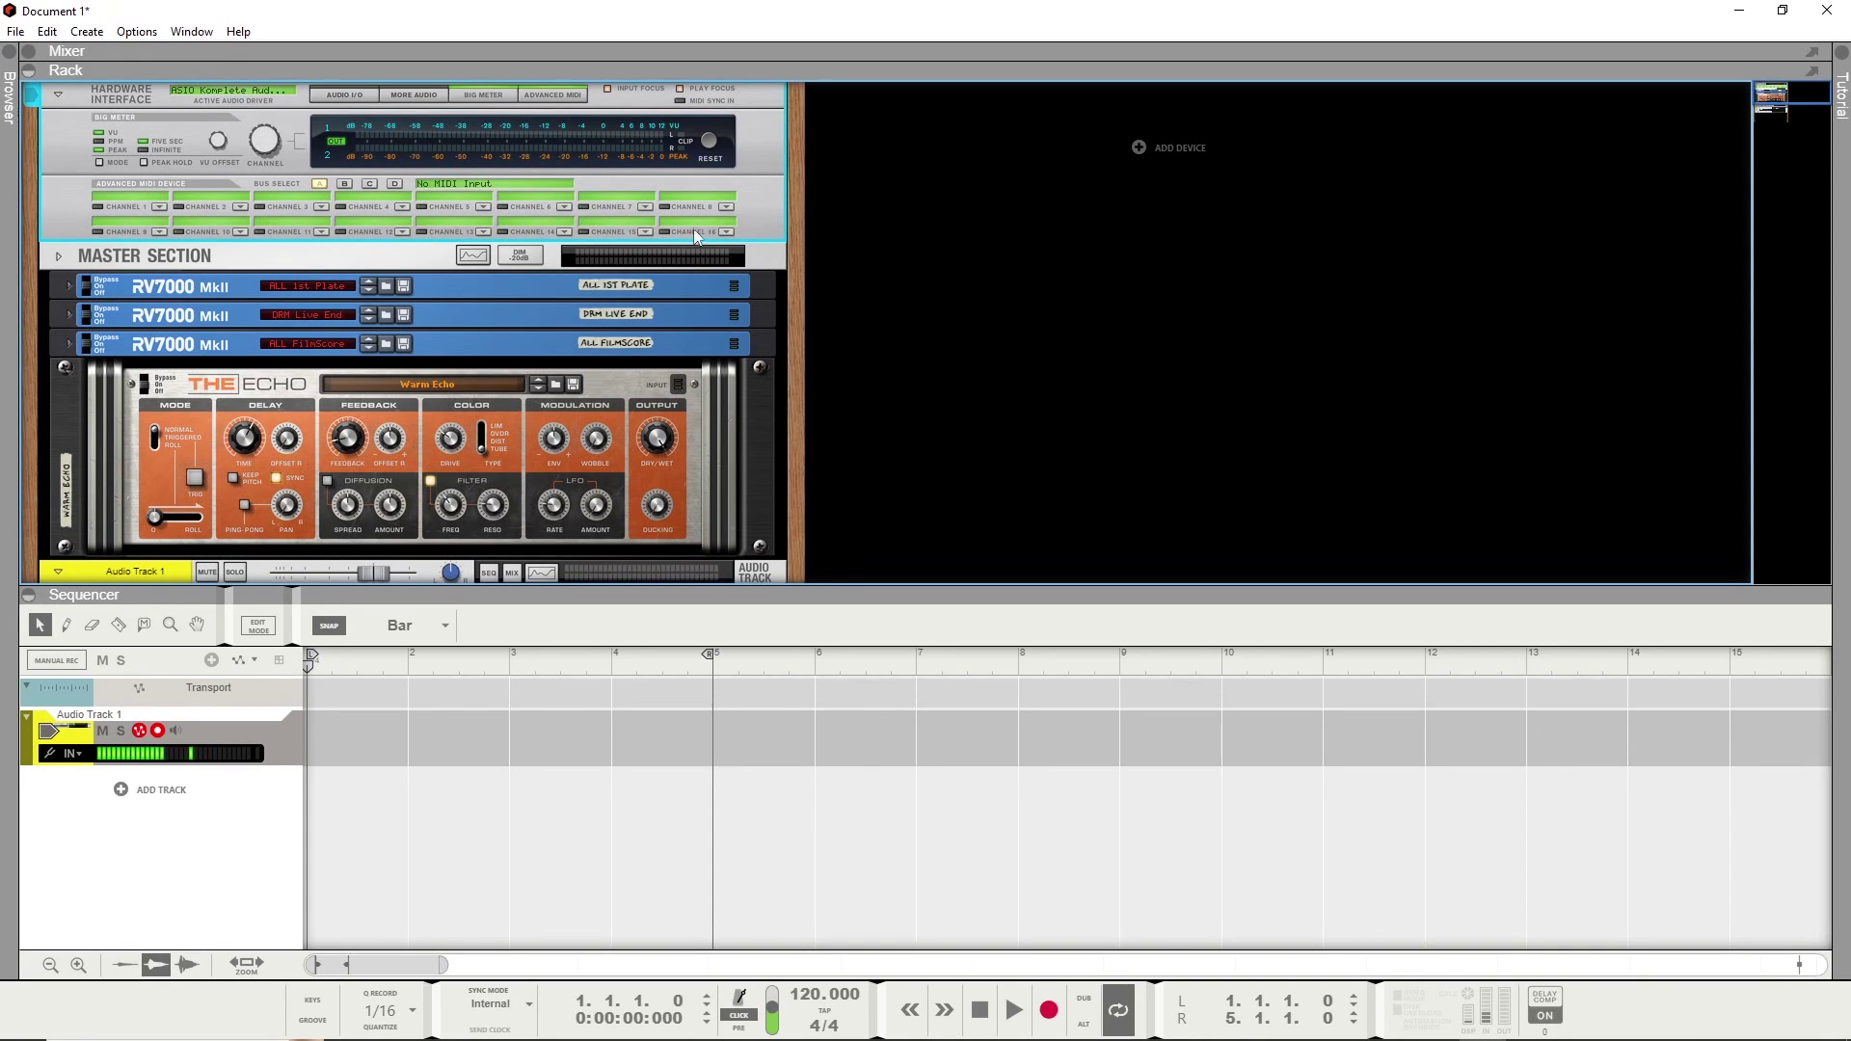
click(160, 206)
click(160, 206)
click(160, 206)
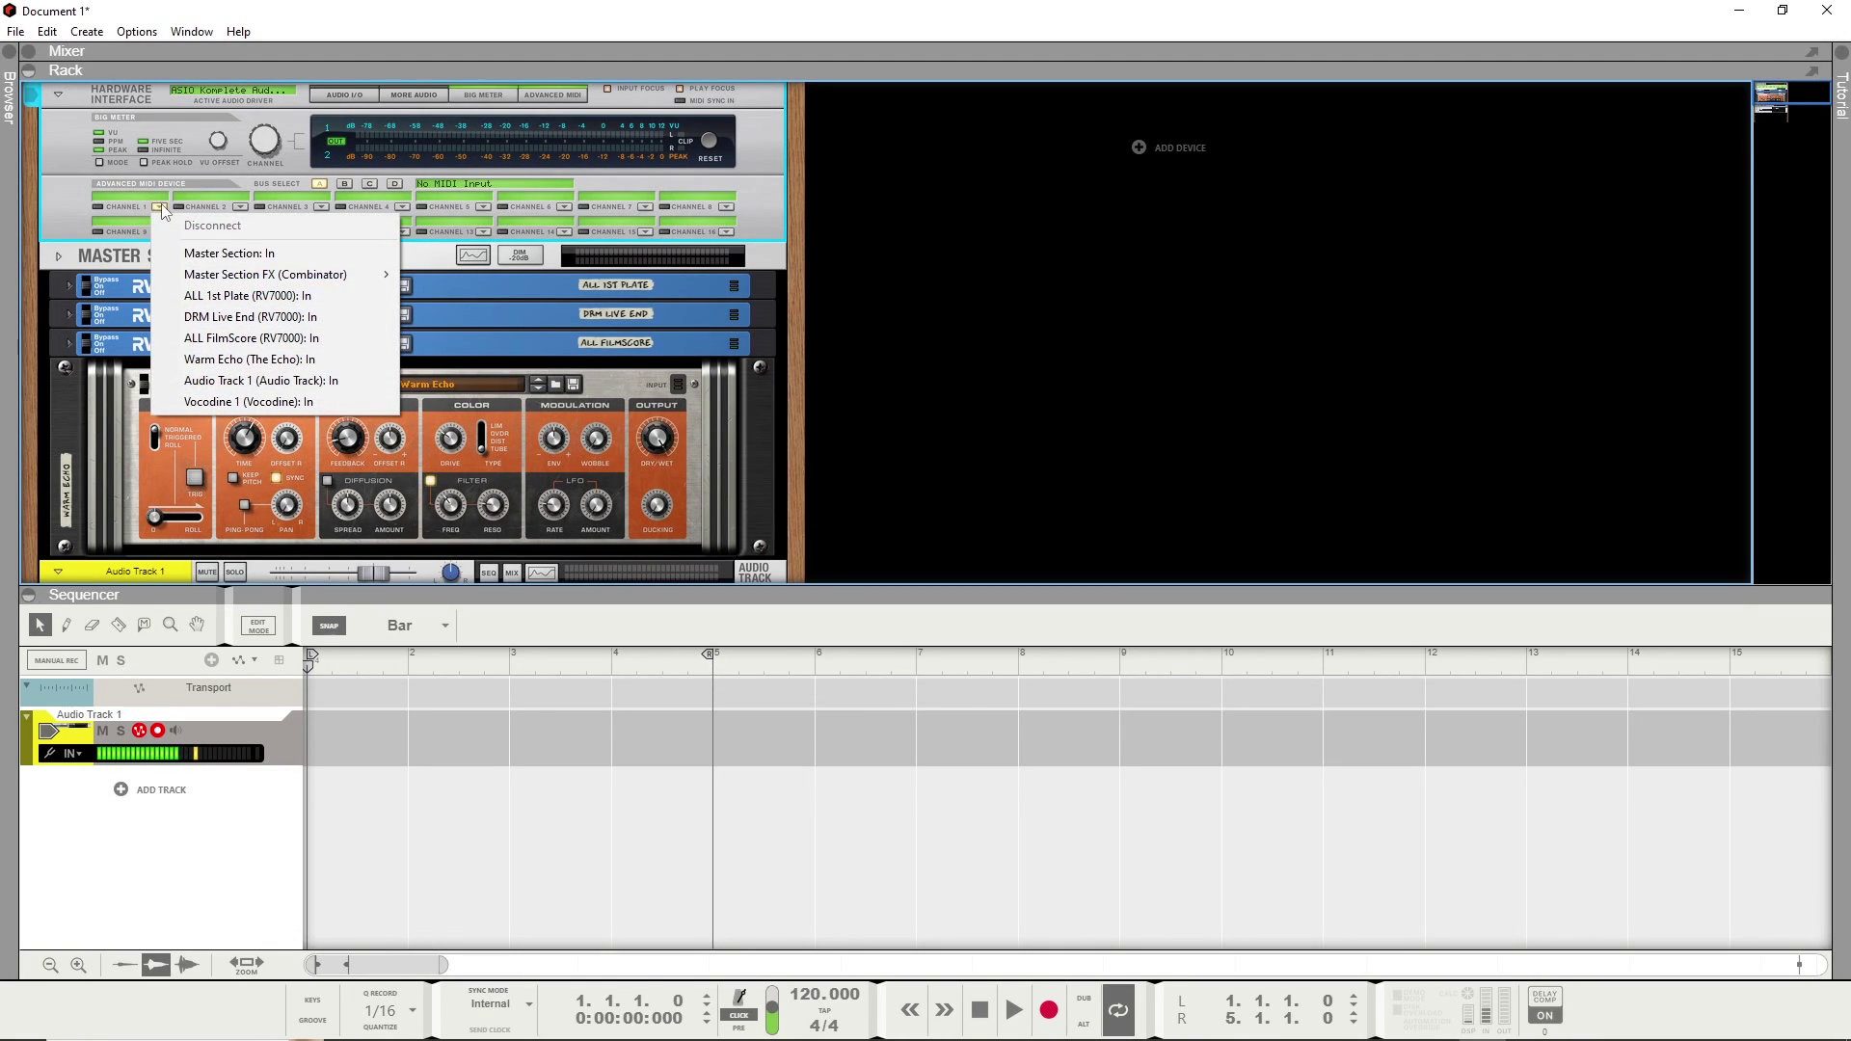
click(199, 402)
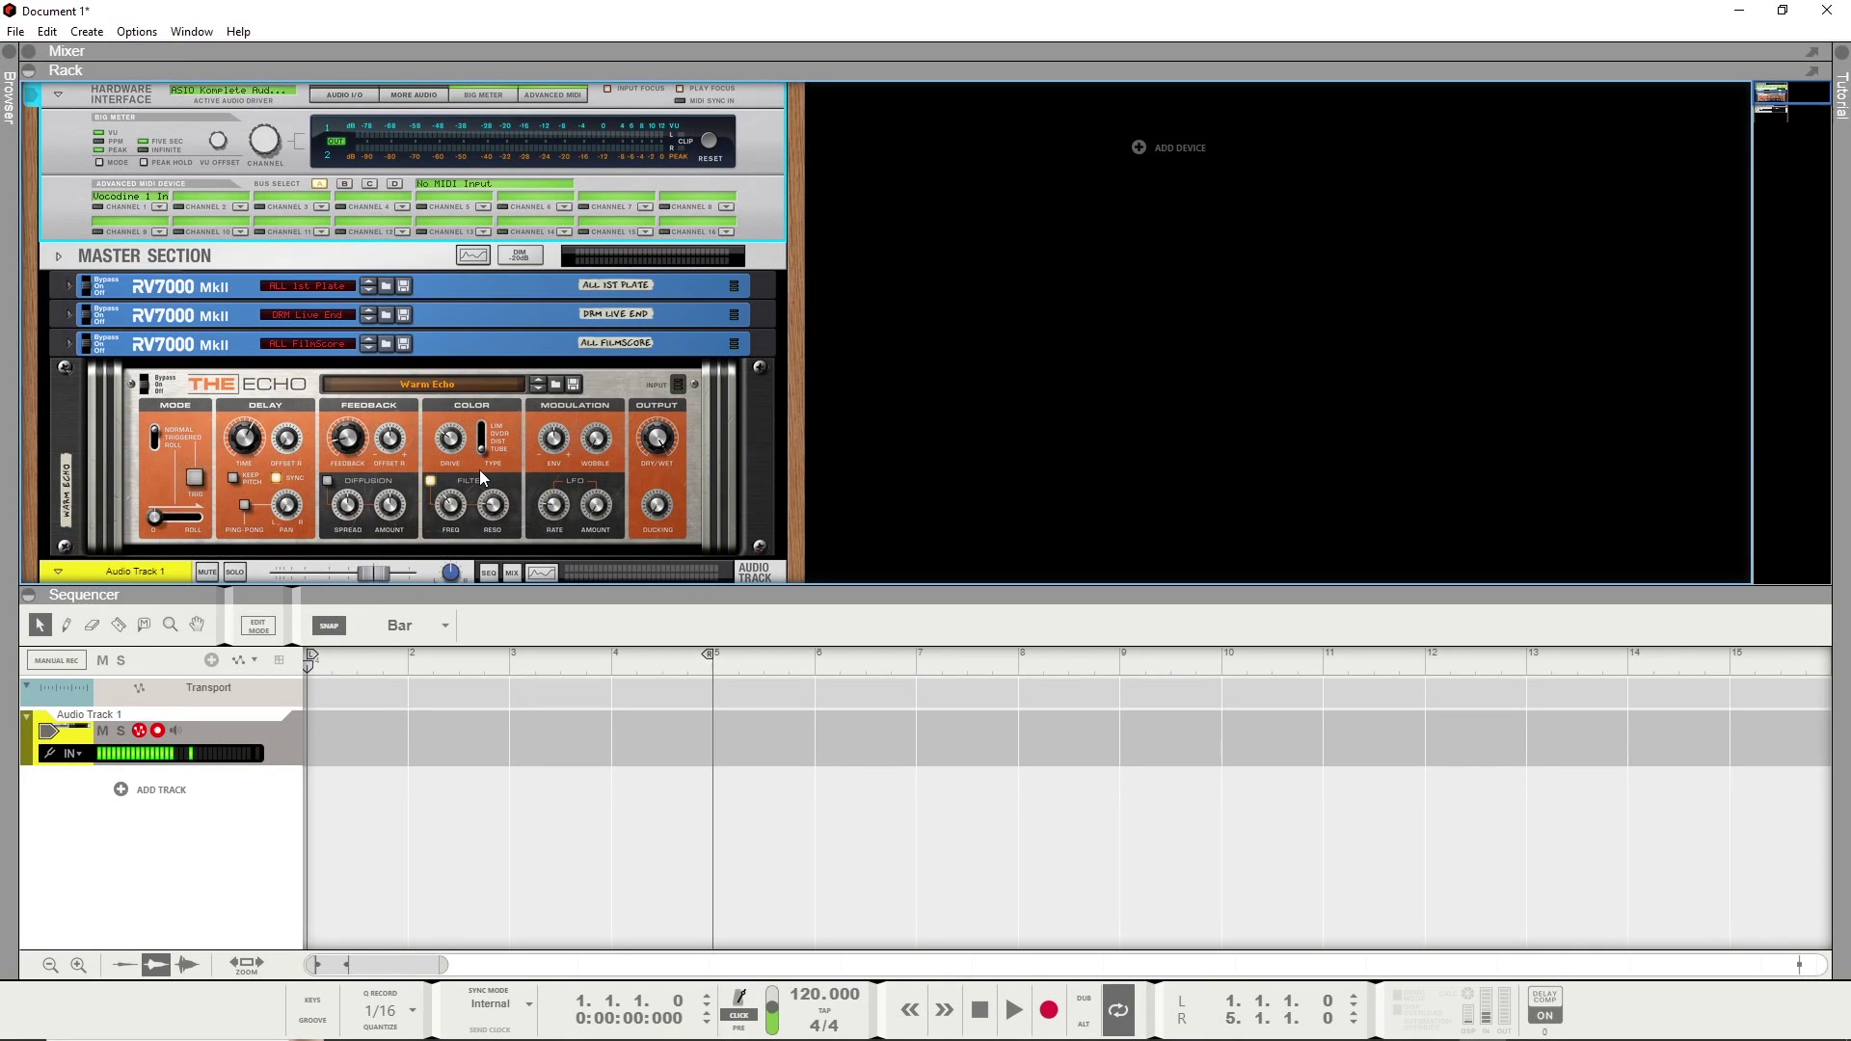
scroll(190, 320, down, 3)
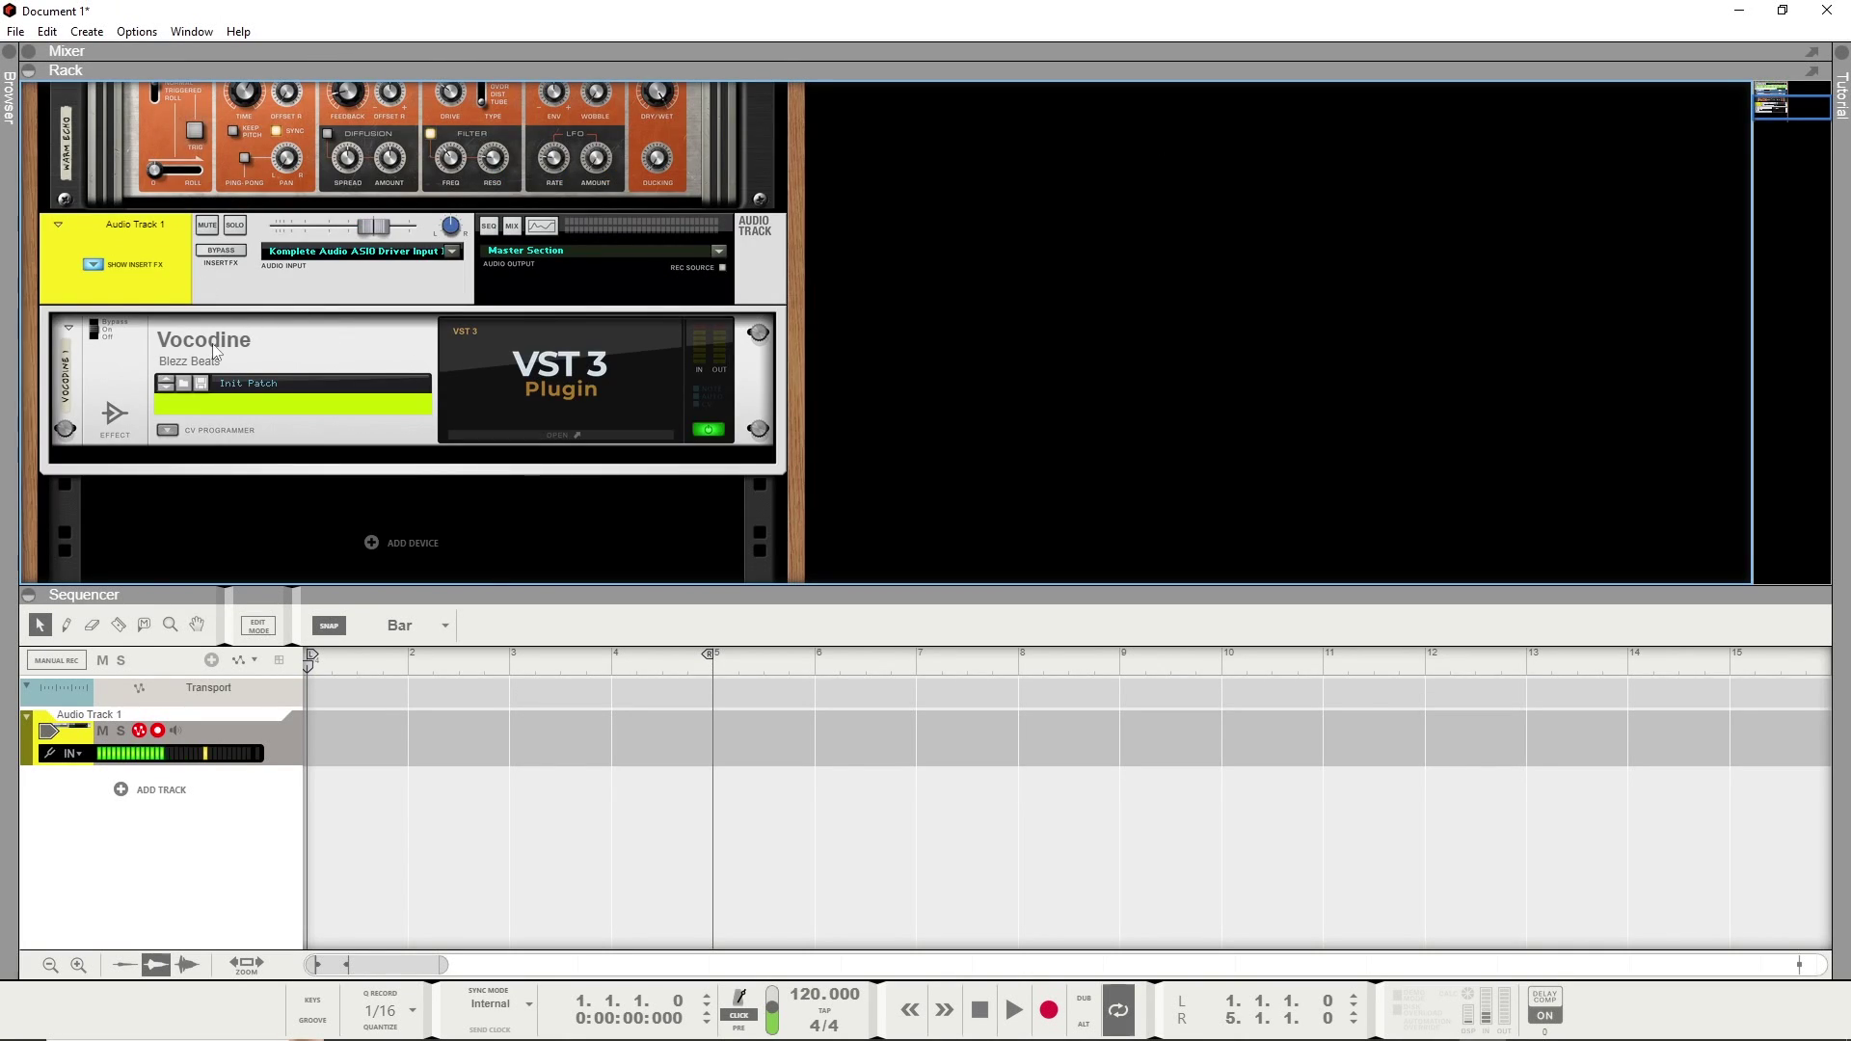
Create a sequencer track for the Vocodine 1 device and add a second lane to it.
click(334, 322)
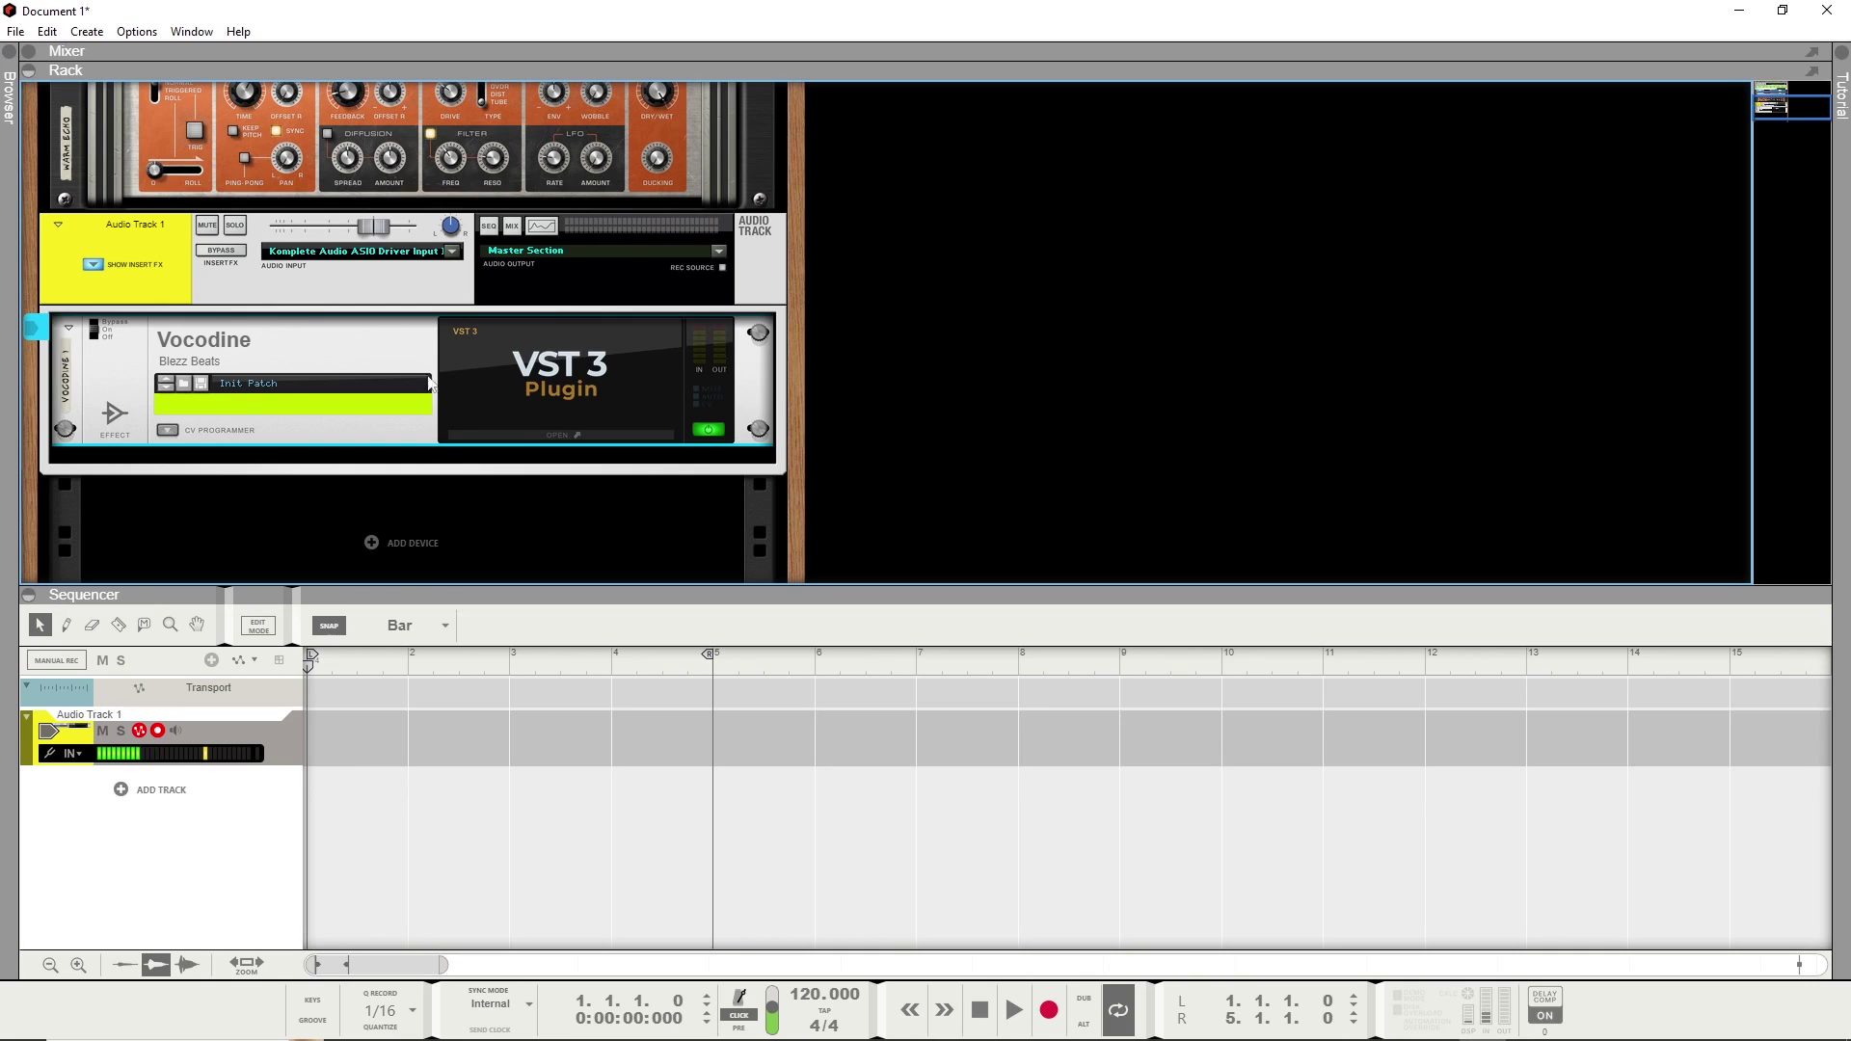
right_click(339, 327)
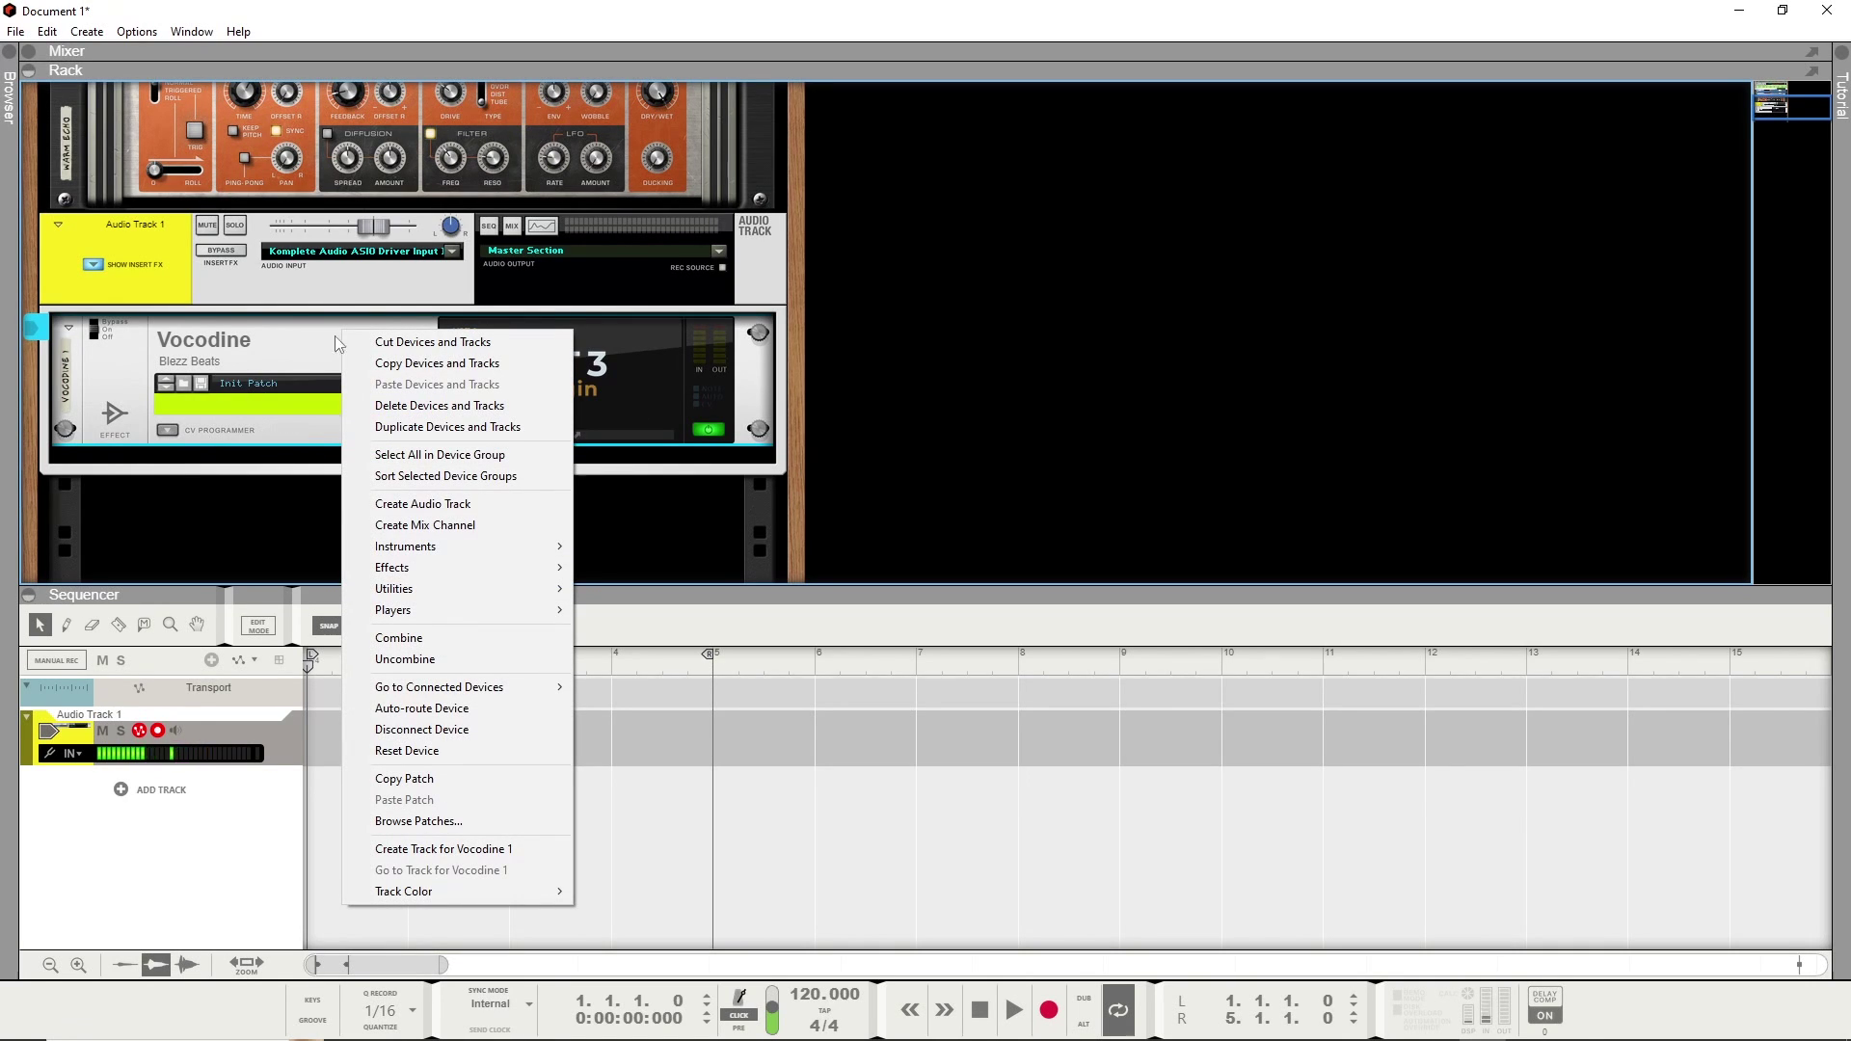
click(457, 858)
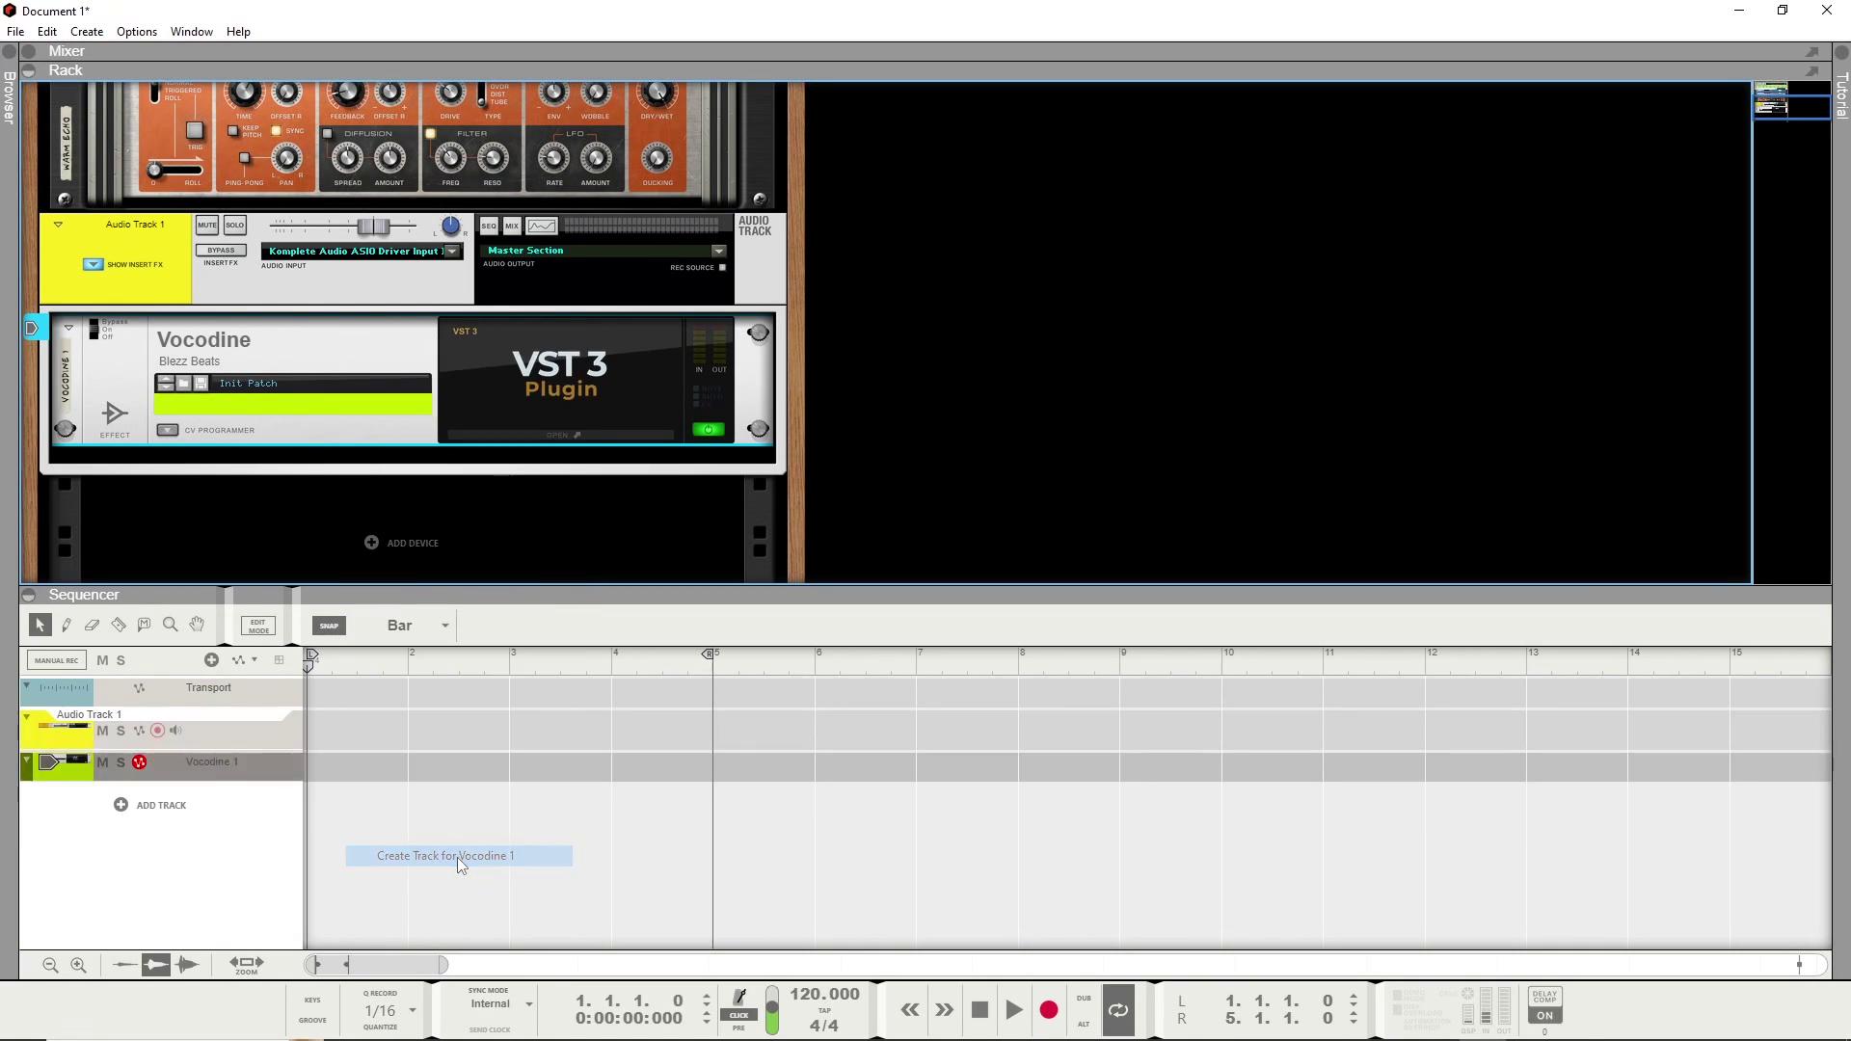
click(376, 761)
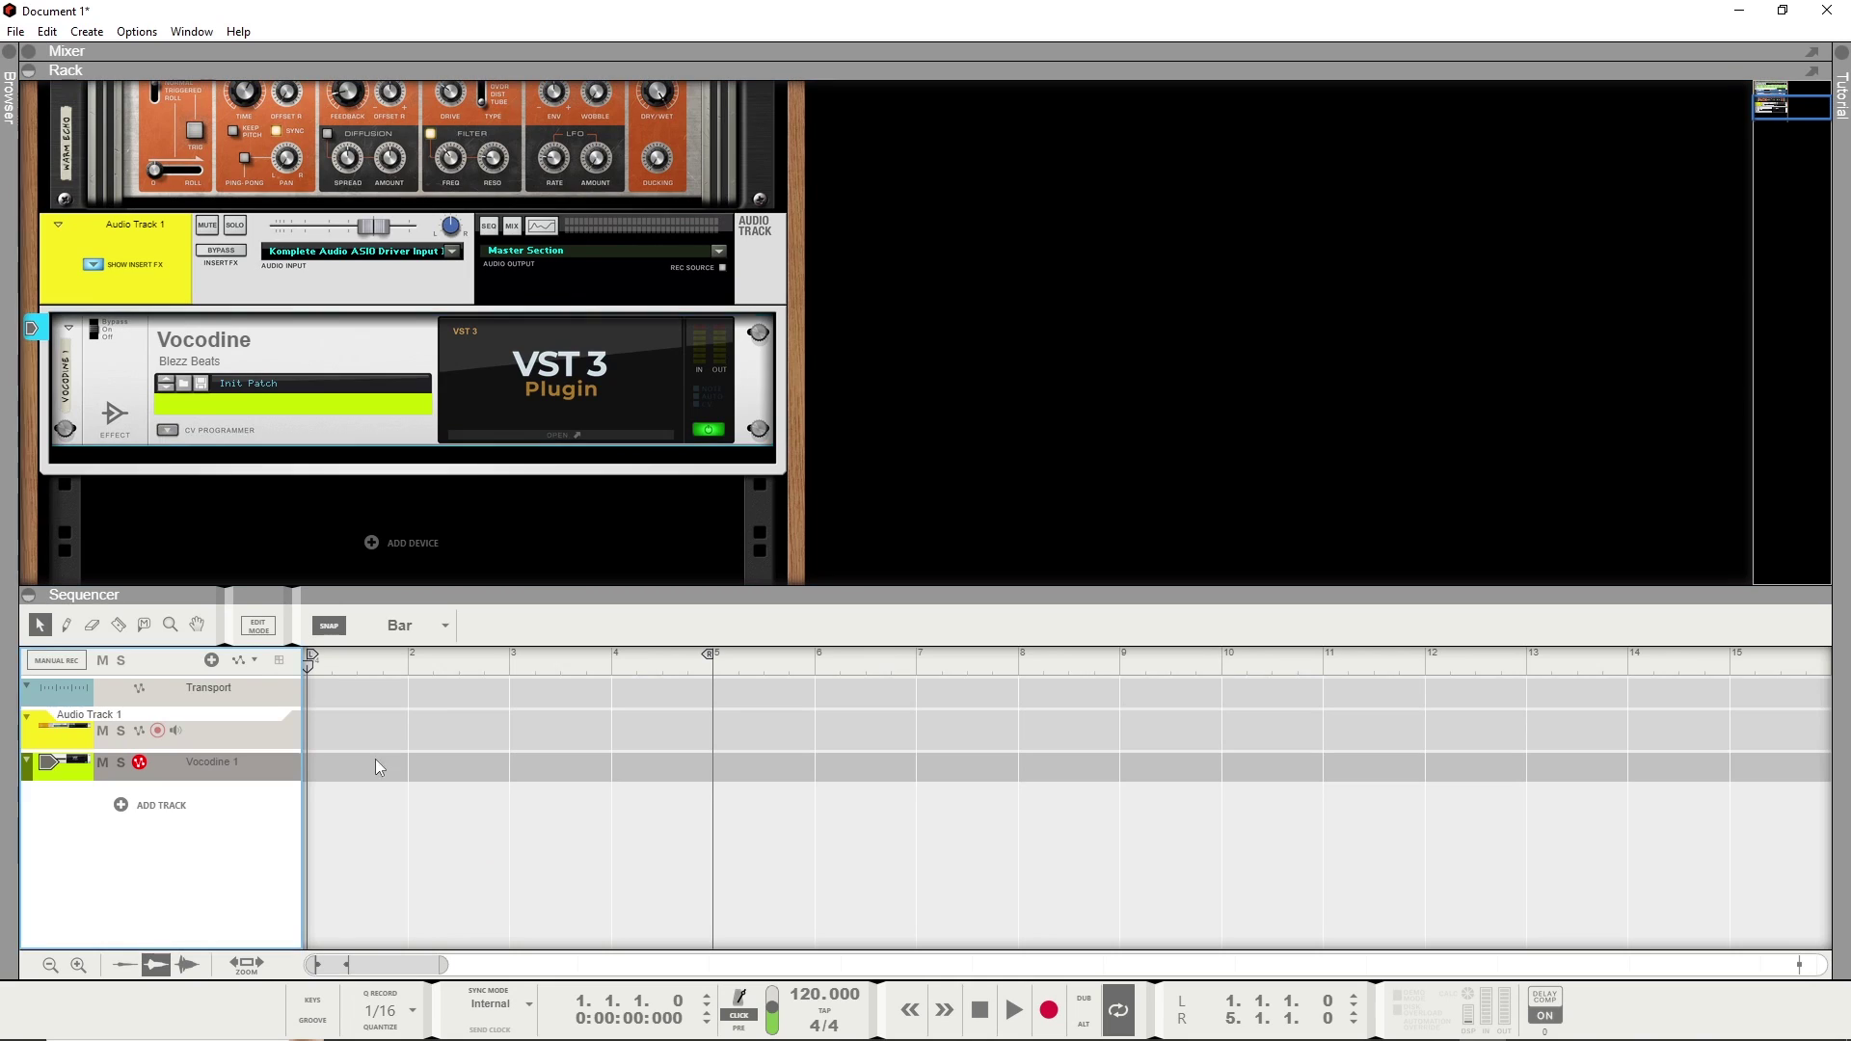
click(212, 661)
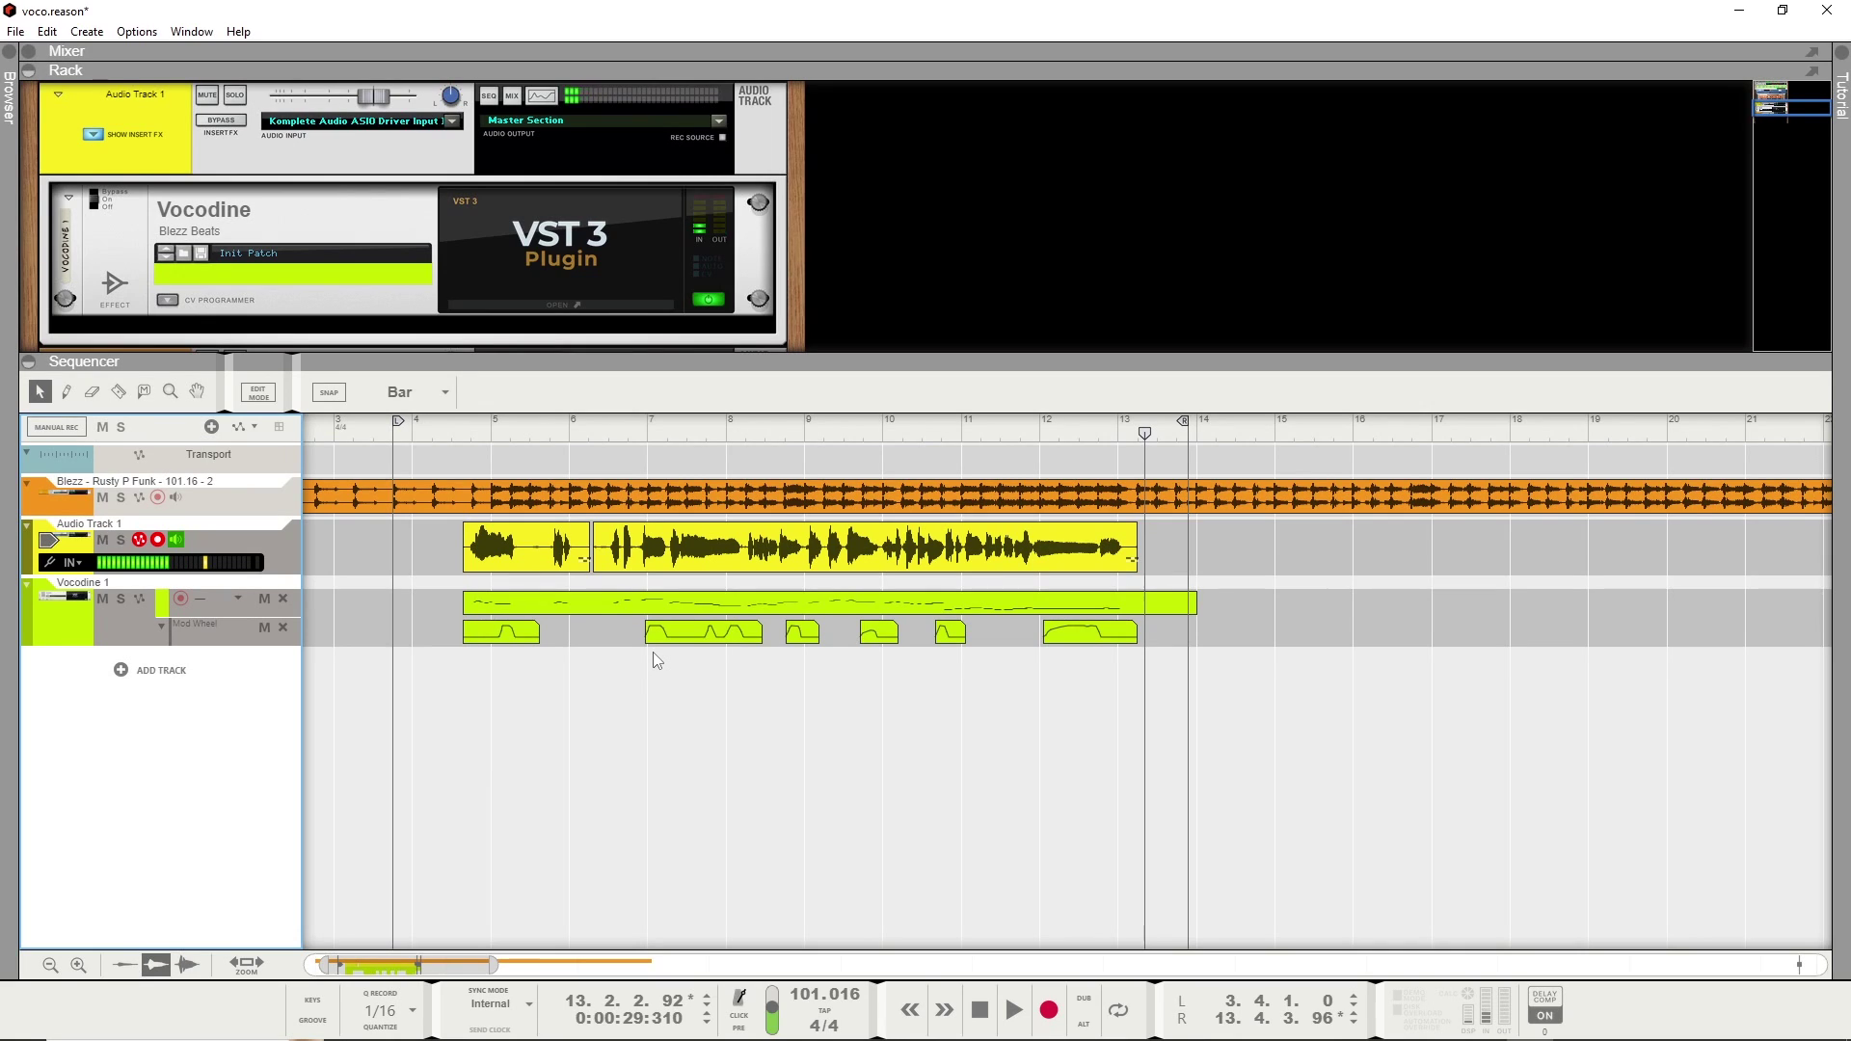
Duplicate Audio Track 1 and Vocodine 1, then delete the clips from both copies.
key(ctrl+d)
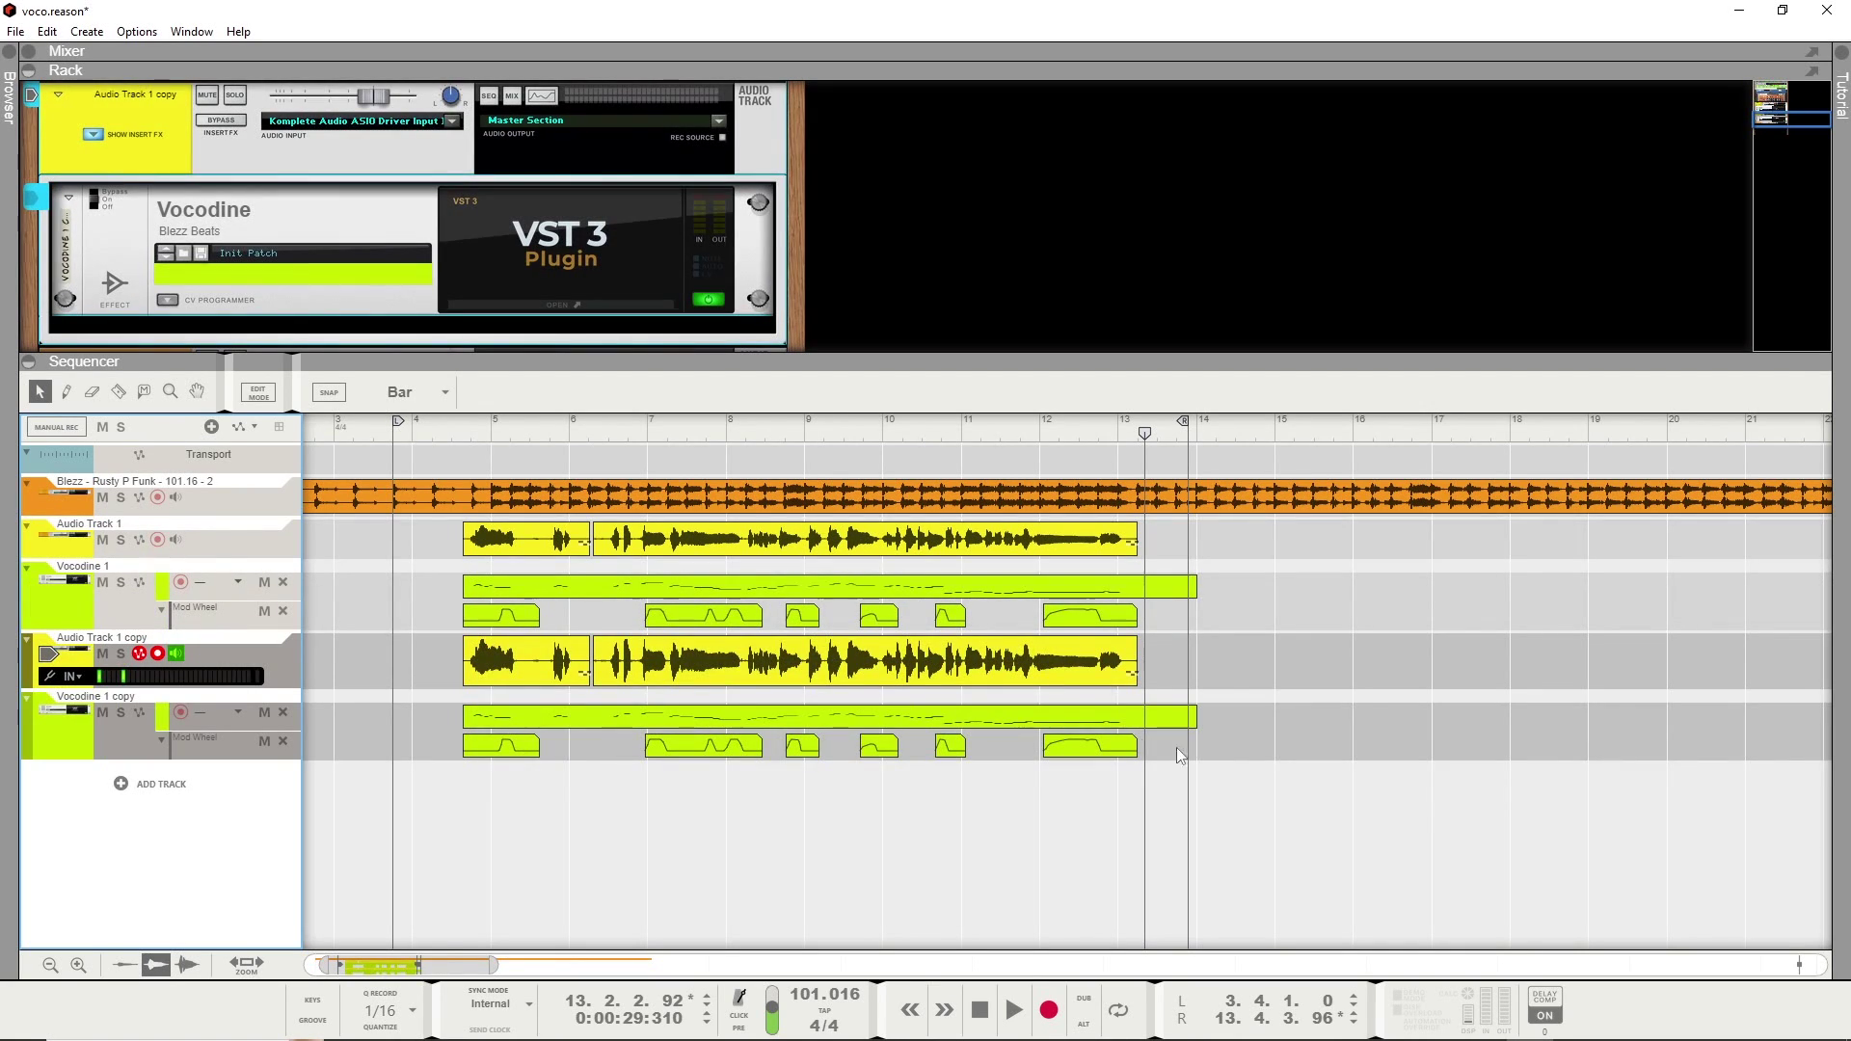
drag(1418, 757, 1349, 827)
key(Delete)
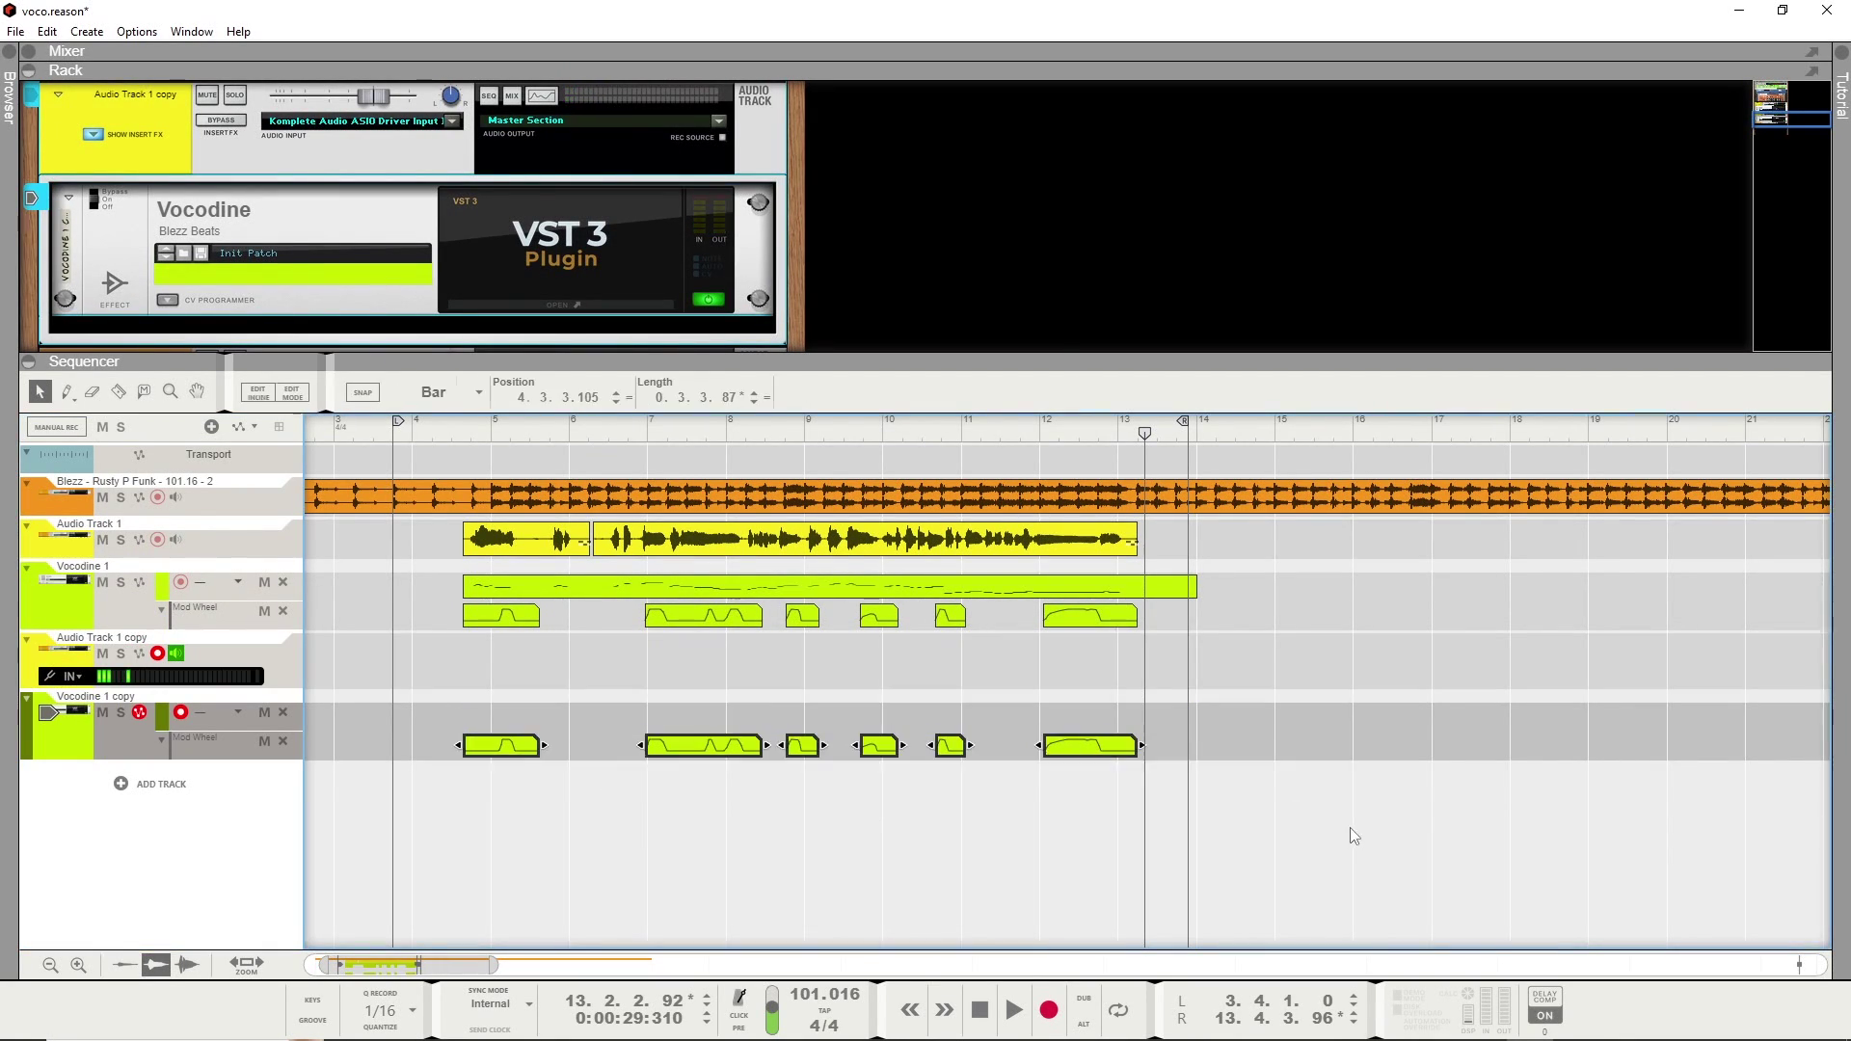
key(Delete)
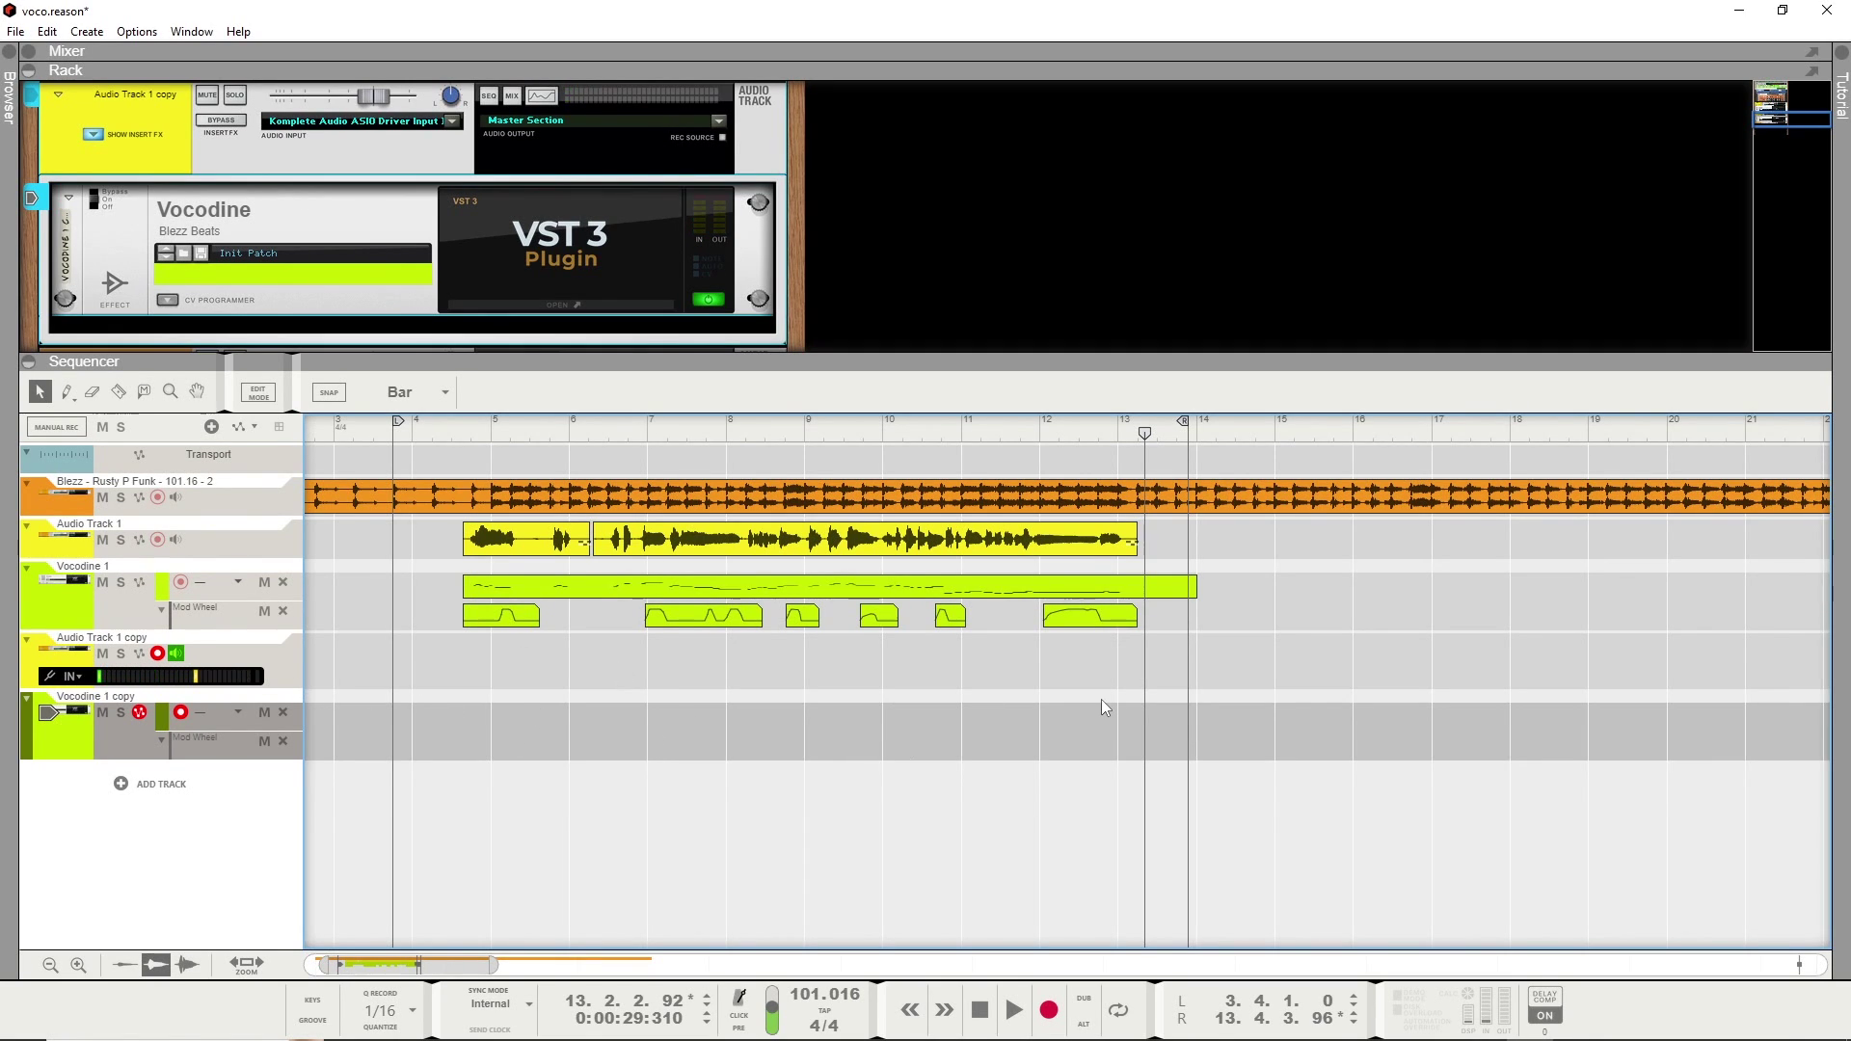